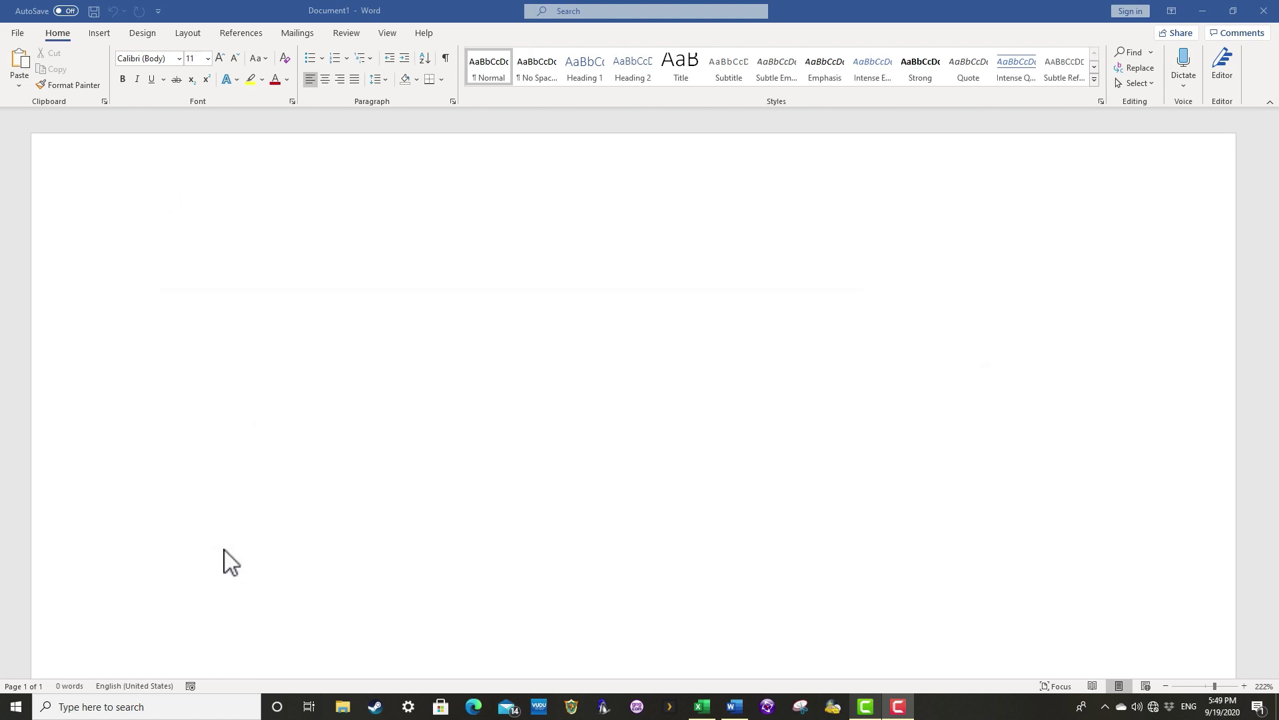
- In the blank Document1, bring up the Mailings ribbon tab to prepare for a mail merge
{"action": "left_click", "coordinate": [482, 196]}
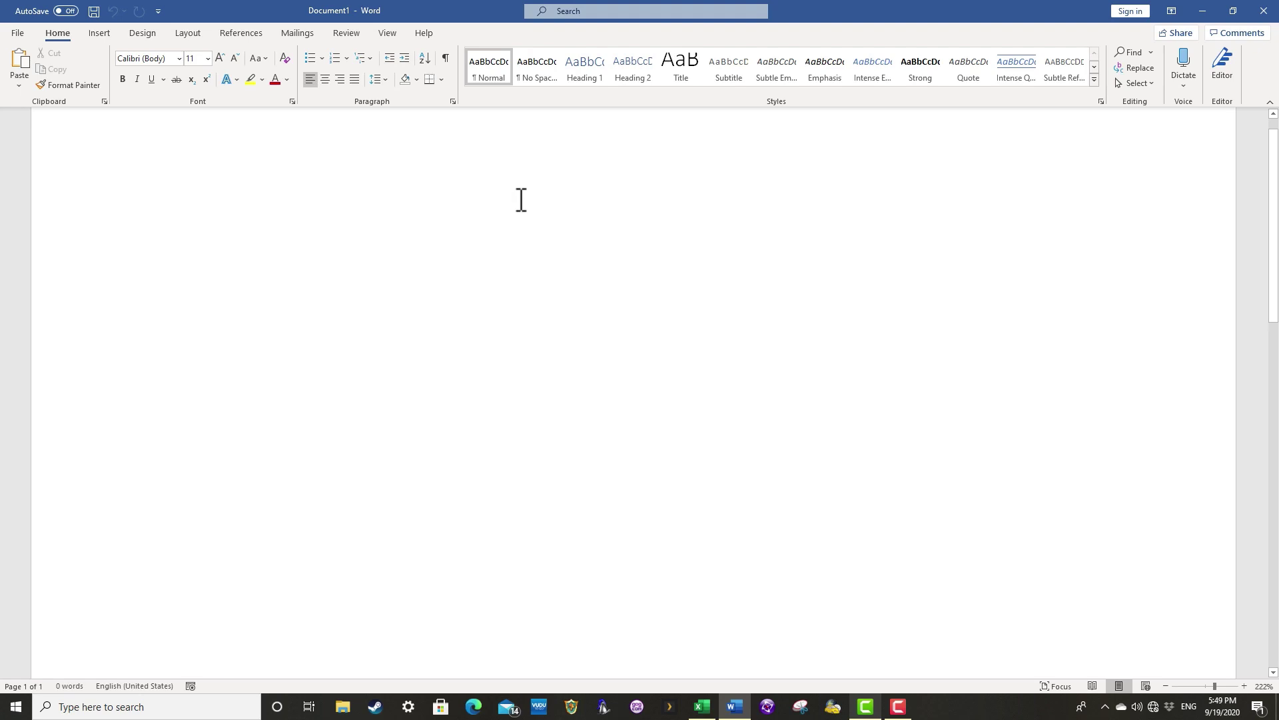
{"action": "left_click", "coordinate": [298, 34]}
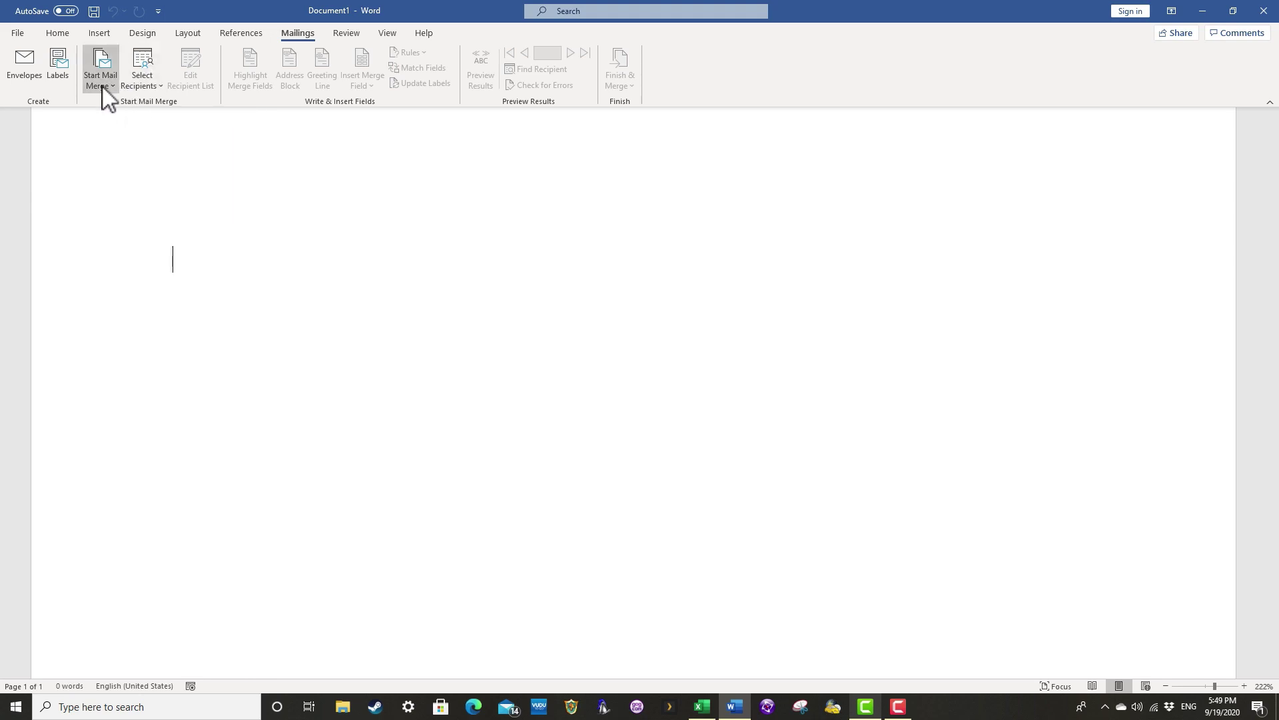
{"action": "scroll", "coordinate": [321, 222], "scroll_direction": "up", "scroll_amount": 1}
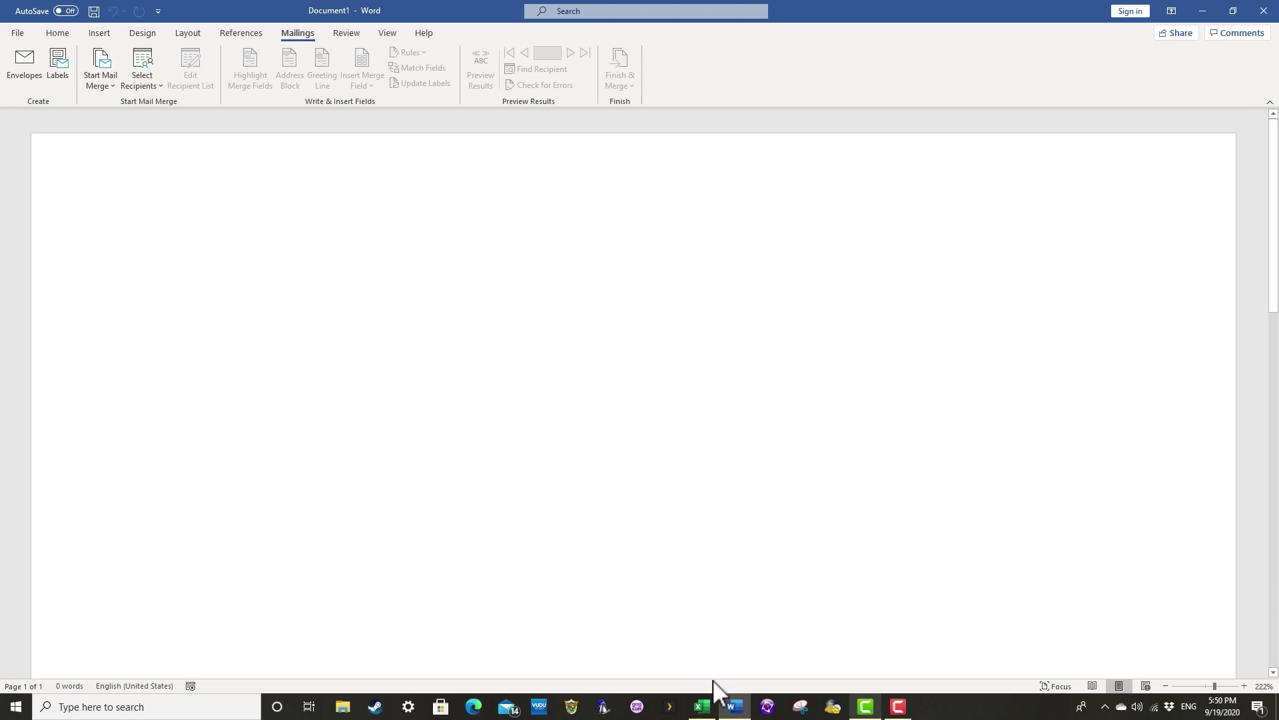
- Switch to Excel and look over the contacts workbook's name, company and address columns
{"action": "left_click", "coordinate": [704, 706]}
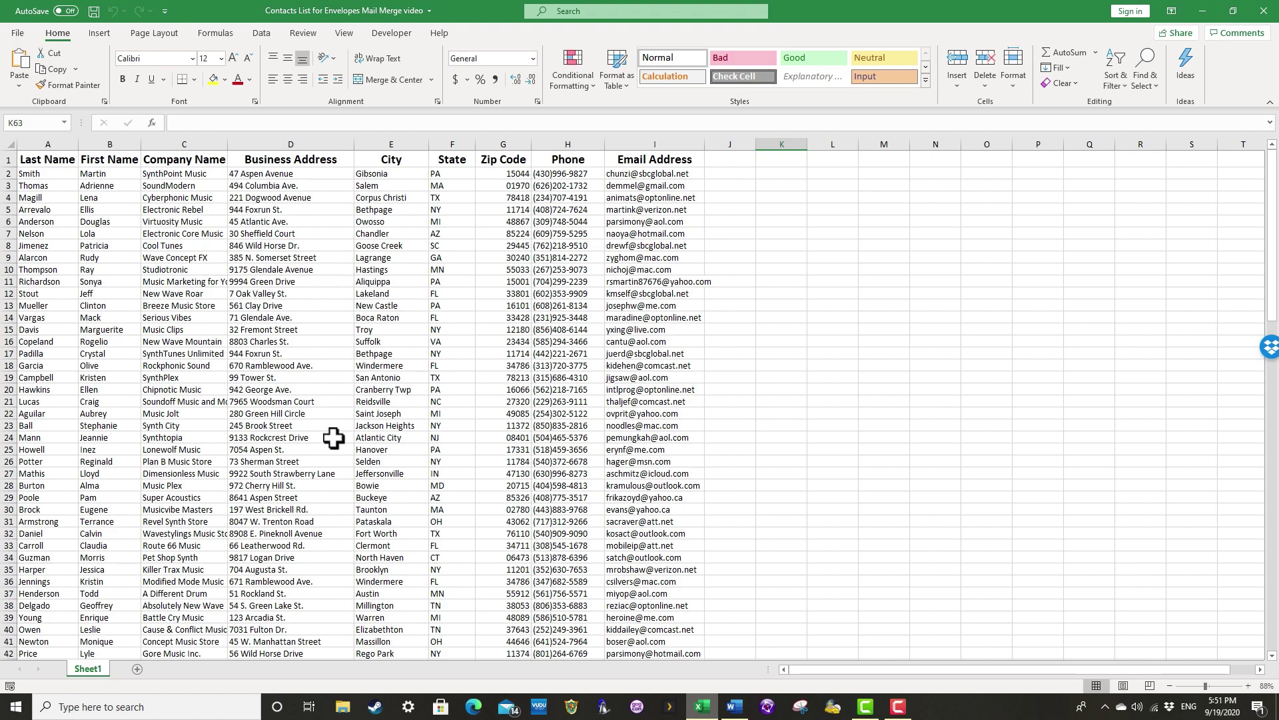
{"action": "scroll", "coordinate": [334, 441], "scroll_direction": "down", "scroll_amount": 3}
{"action": "scroll", "coordinate": [446, 374], "scroll_direction": "up", "scroll_amount": 3}
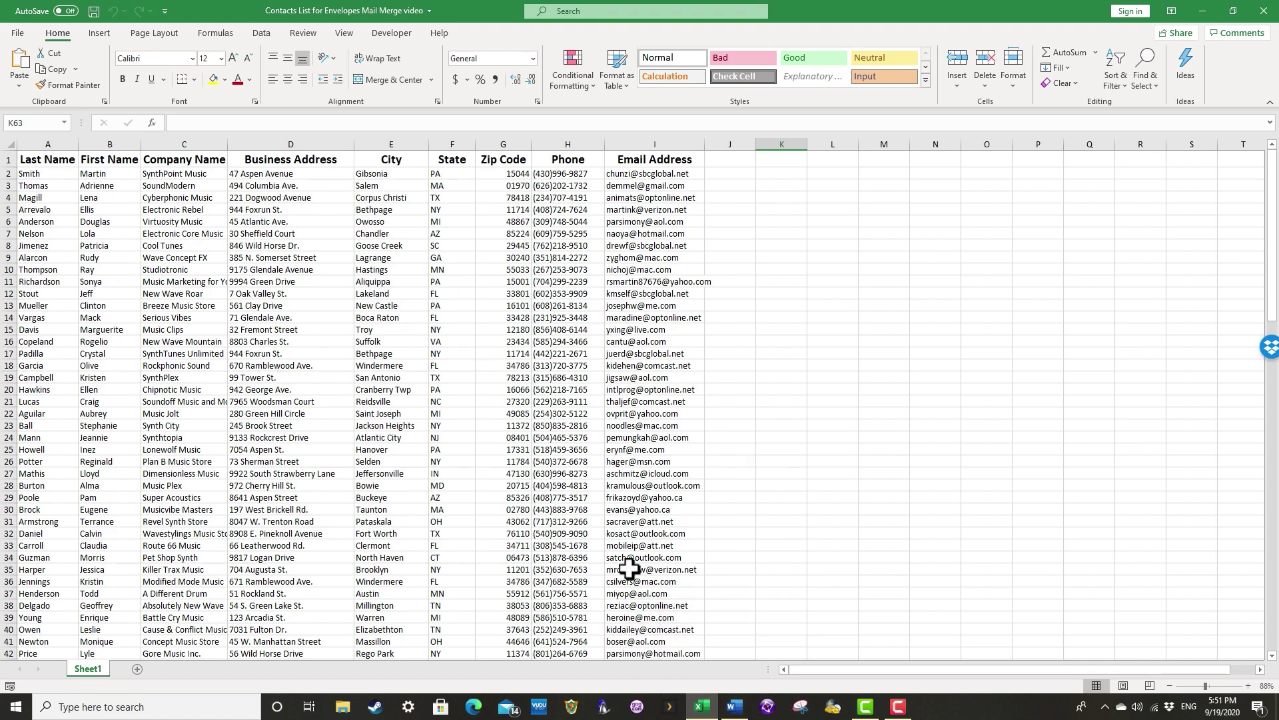
- Back in Word, start an Envelopes mail merge so Envelope Options appears with Size 10
{"action": "left_click", "coordinate": [736, 708]}
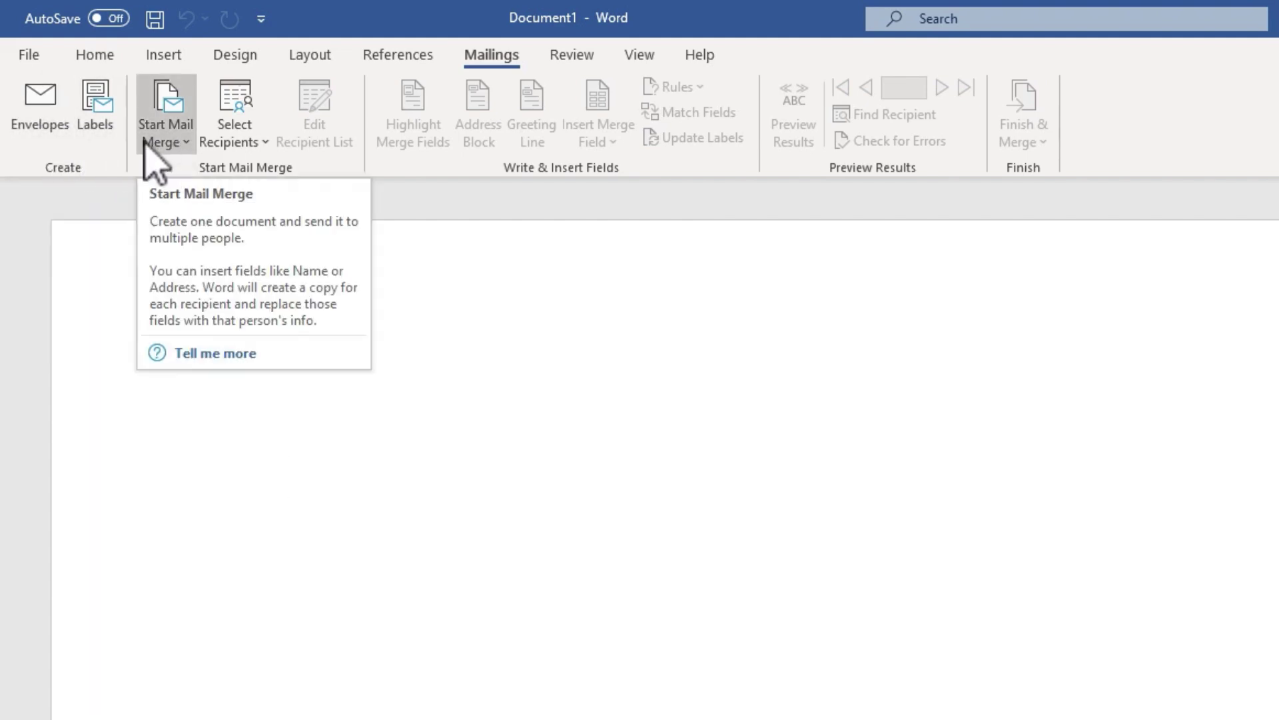
{"action": "left_click", "coordinate": [165, 142]}
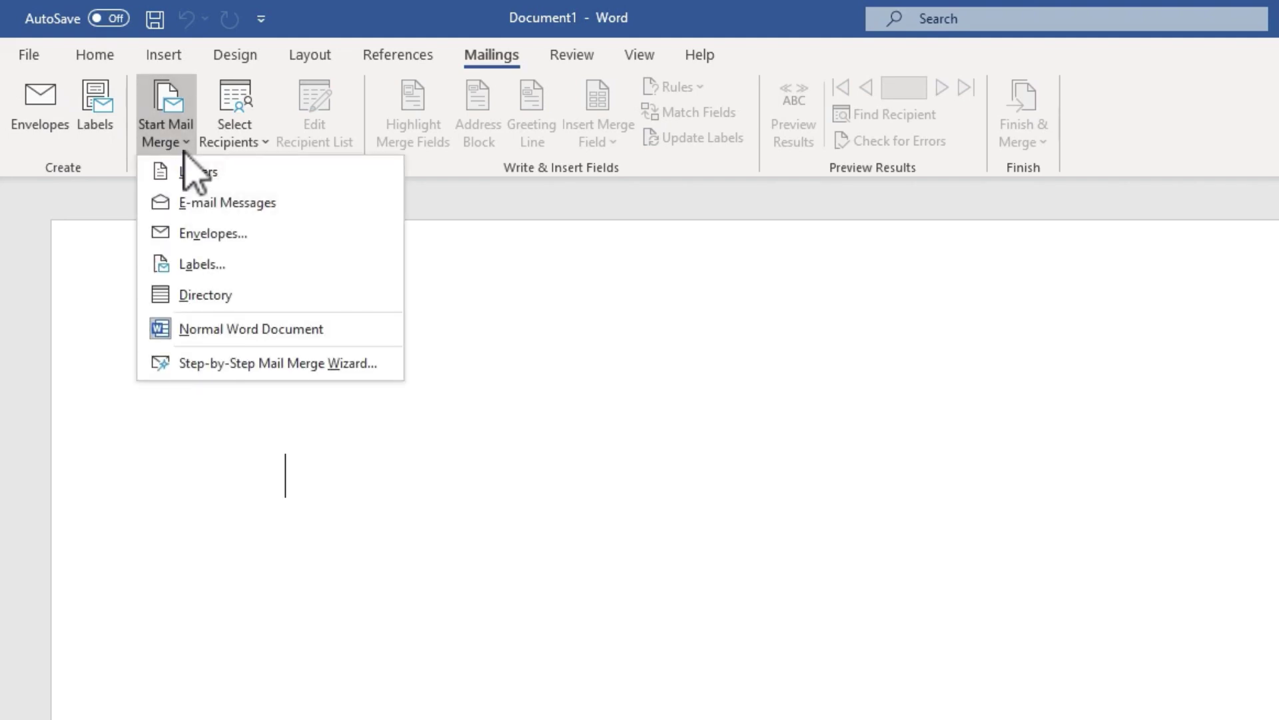
{"action": "left_click", "coordinate": [228, 235]}
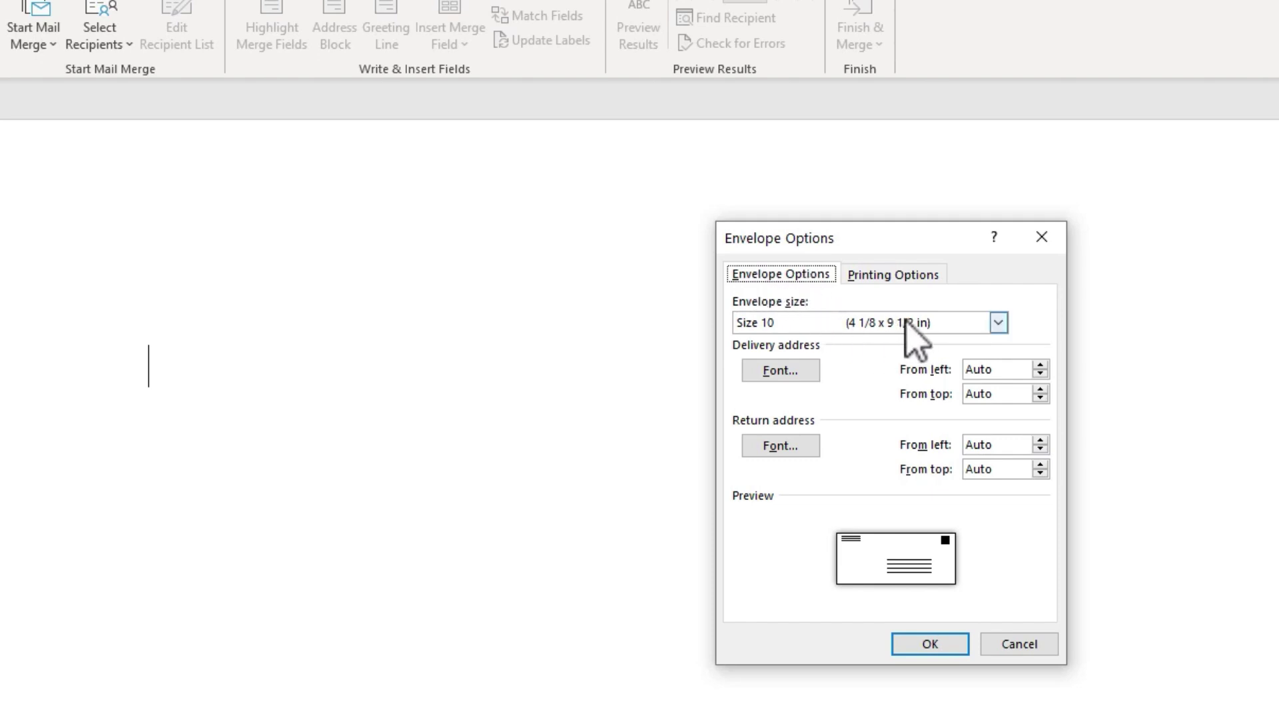
{"action": "left_click", "coordinate": [992, 320]}
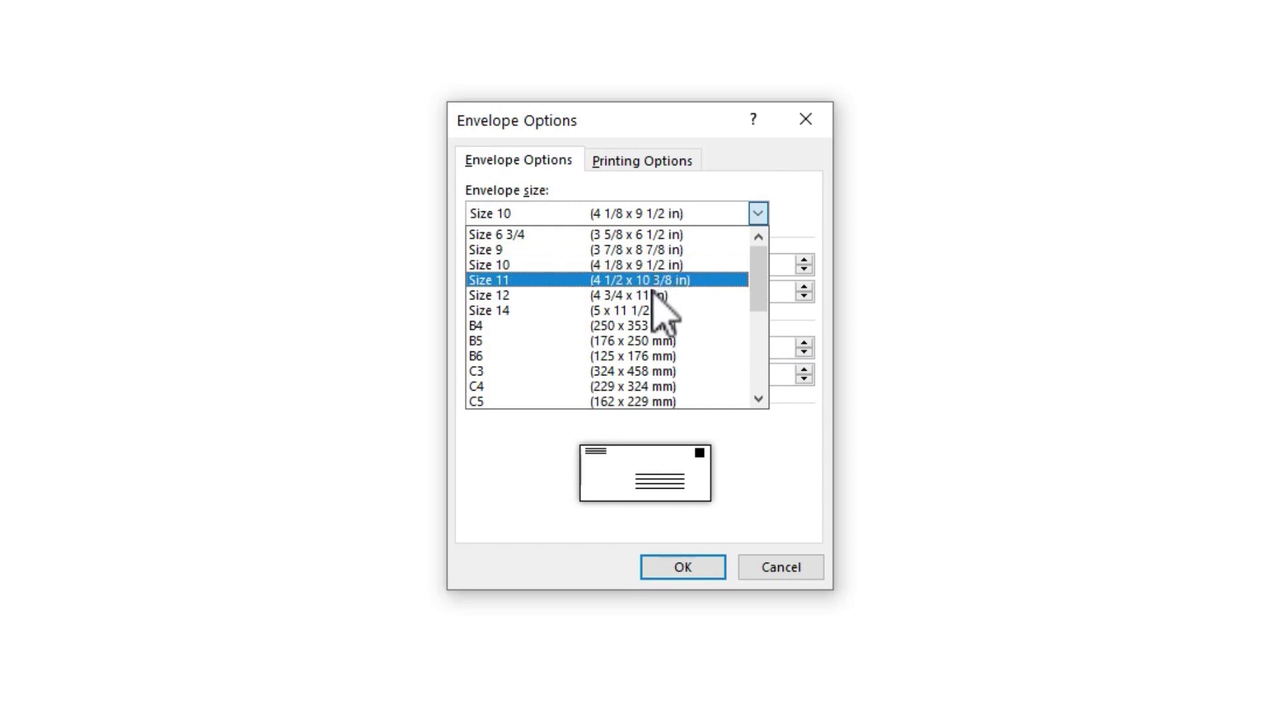
{"action": "key", "text": "Escape"}
{"action": "key", "text": "Down"}
{"action": "key", "text": "Down"}
{"action": "key", "text": "Down"}
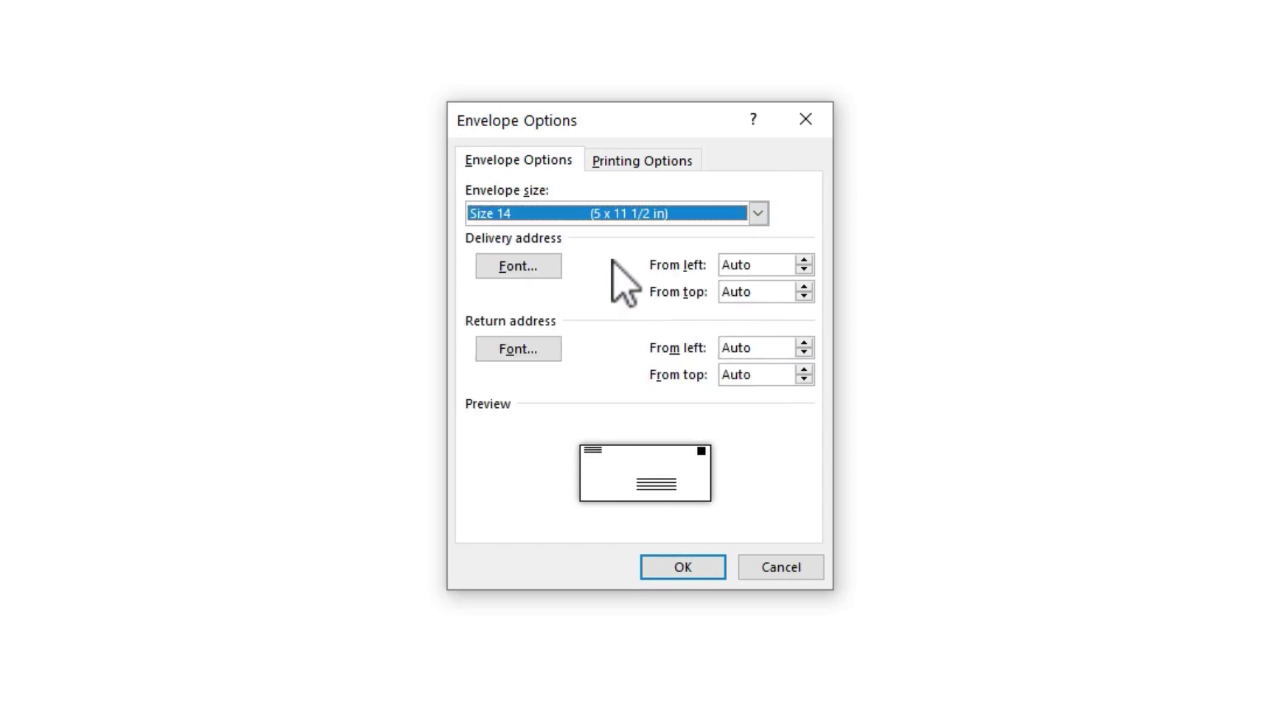
{"action": "left_click", "coordinate": [599, 212]}
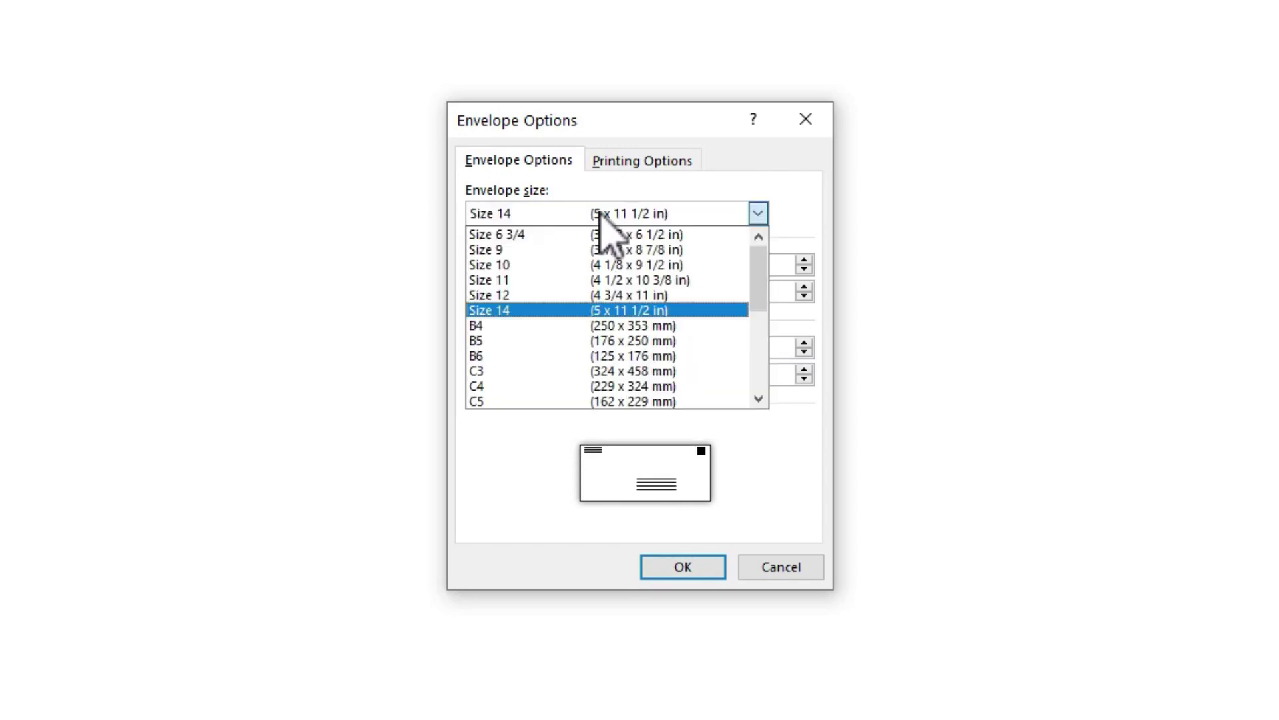
{"action": "left_click", "coordinate": [574, 260]}
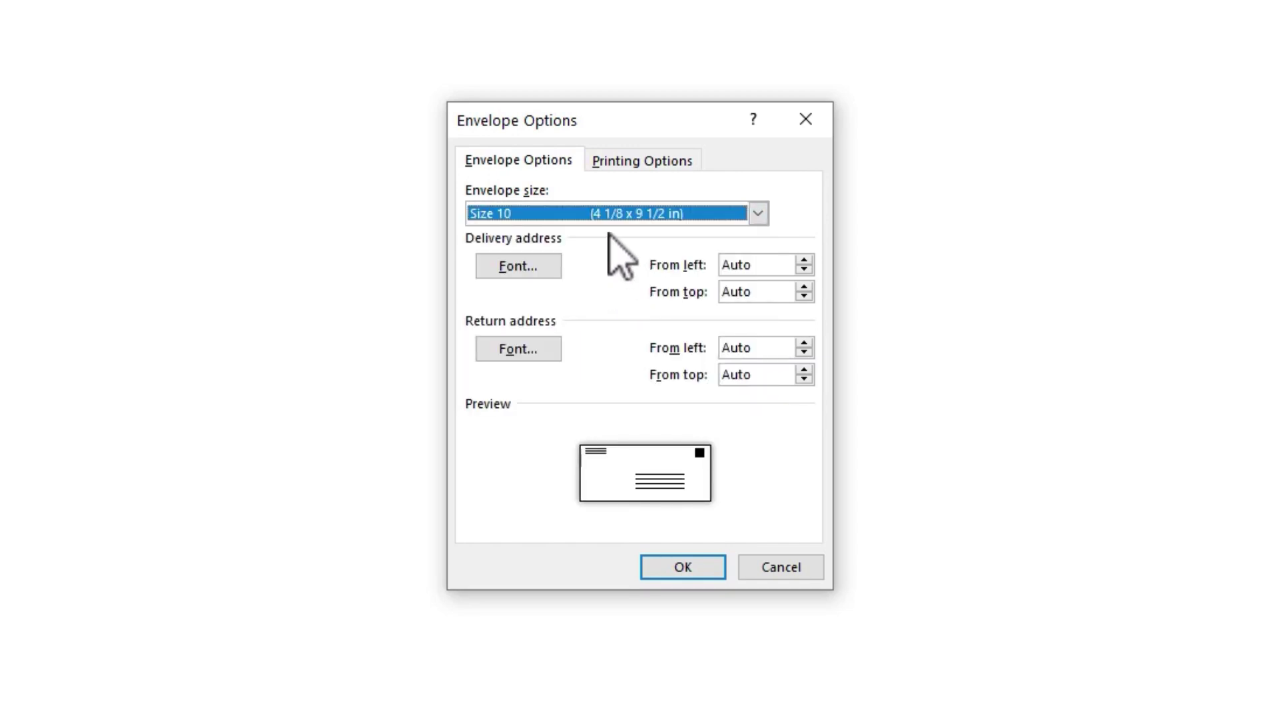
{"action": "left_click", "coordinate": [520, 266]}
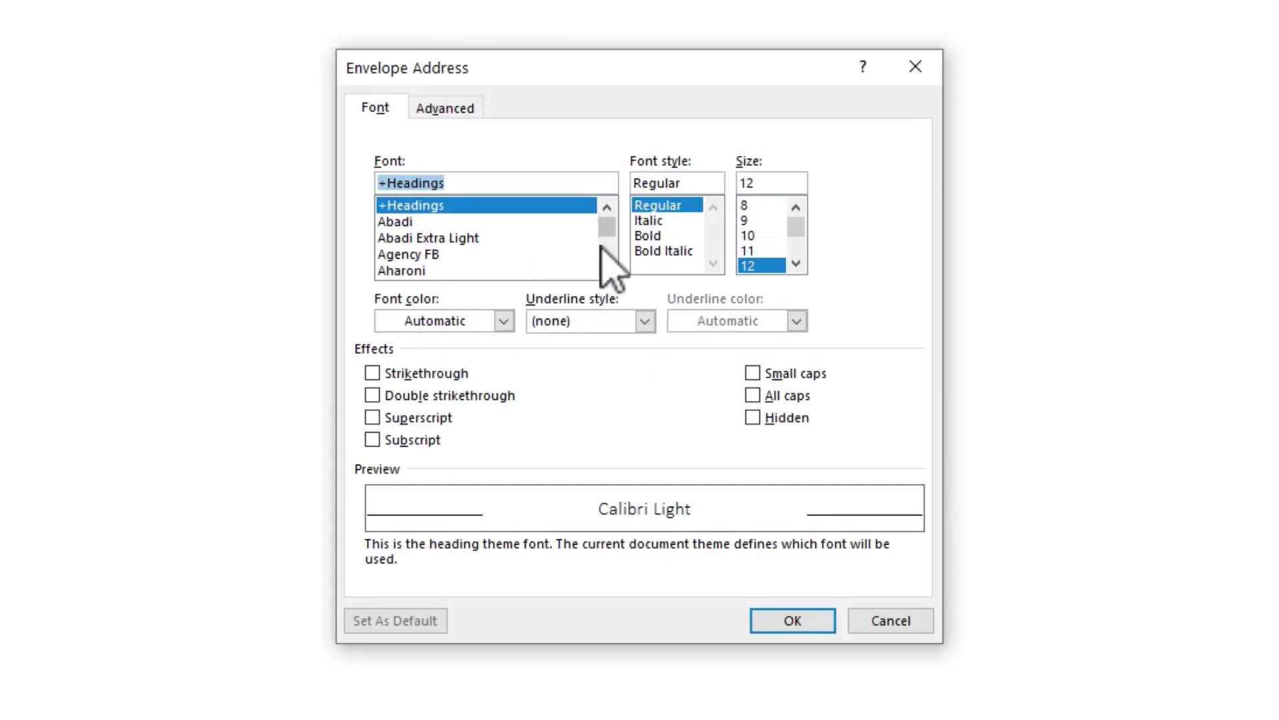
{"action": "left_click", "coordinate": [416, 255]}
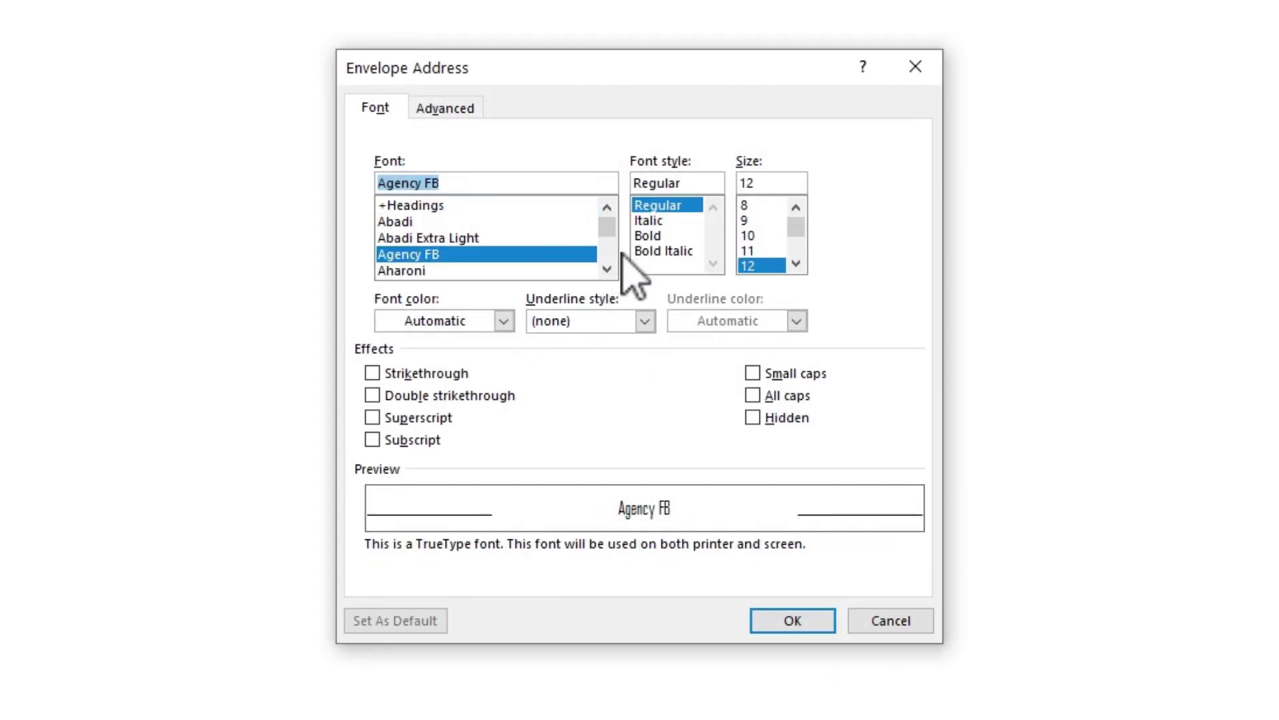
{"action": "left_click_drag", "start_coordinate": [605, 221], "coordinate": [627, 409]}
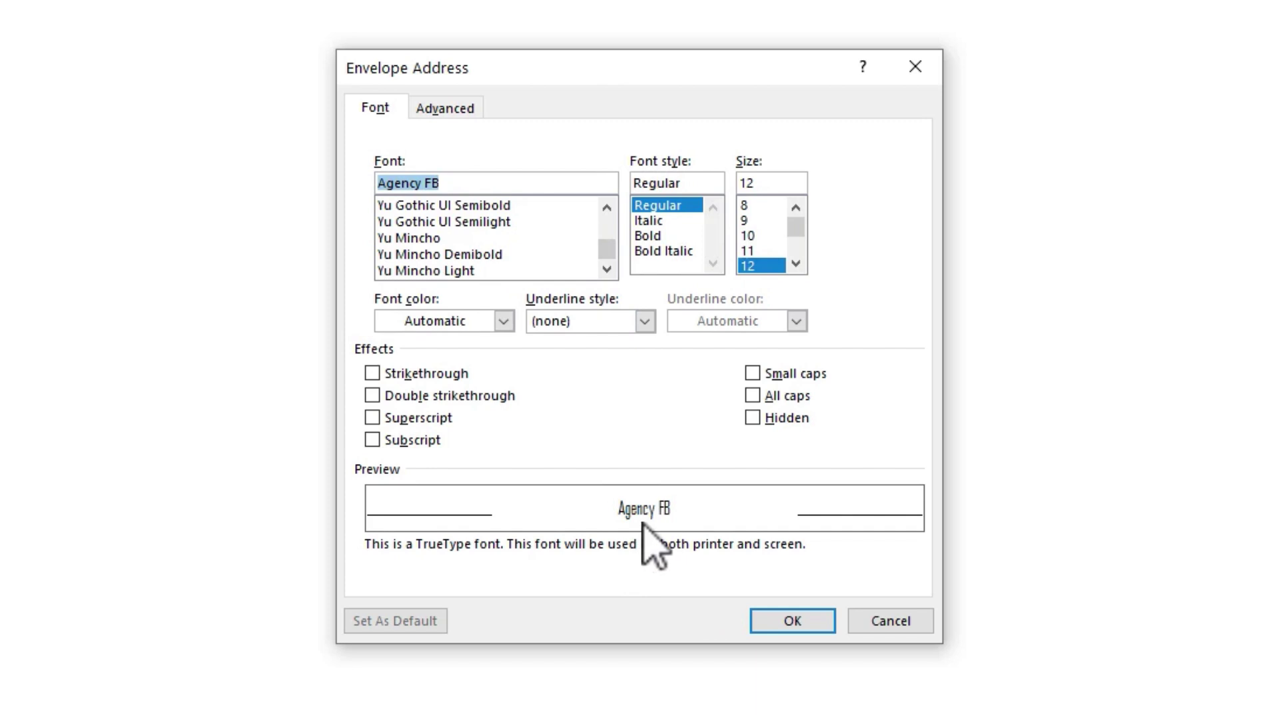
{"action": "scroll", "coordinate": [410, 256], "scroll_direction": "up", "scroll_amount": 15}
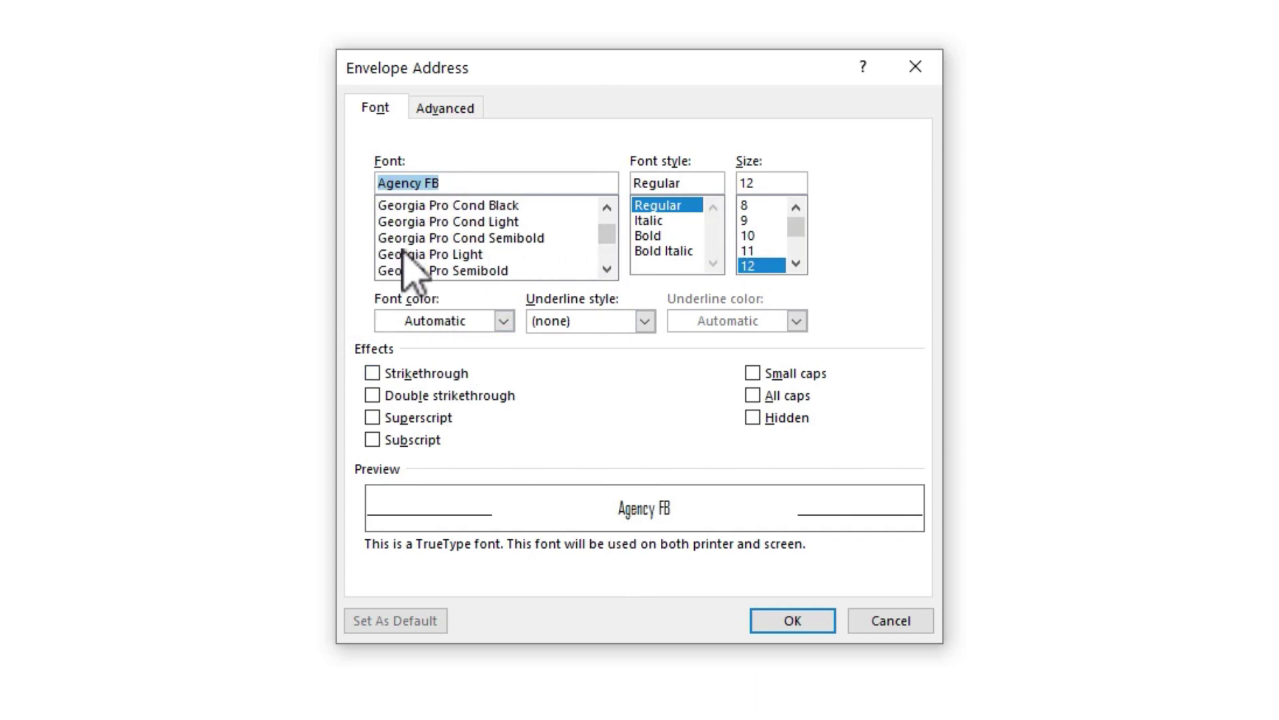
{"action": "left_click", "coordinate": [408, 254]}
{"action": "left_click", "coordinate": [653, 235]}
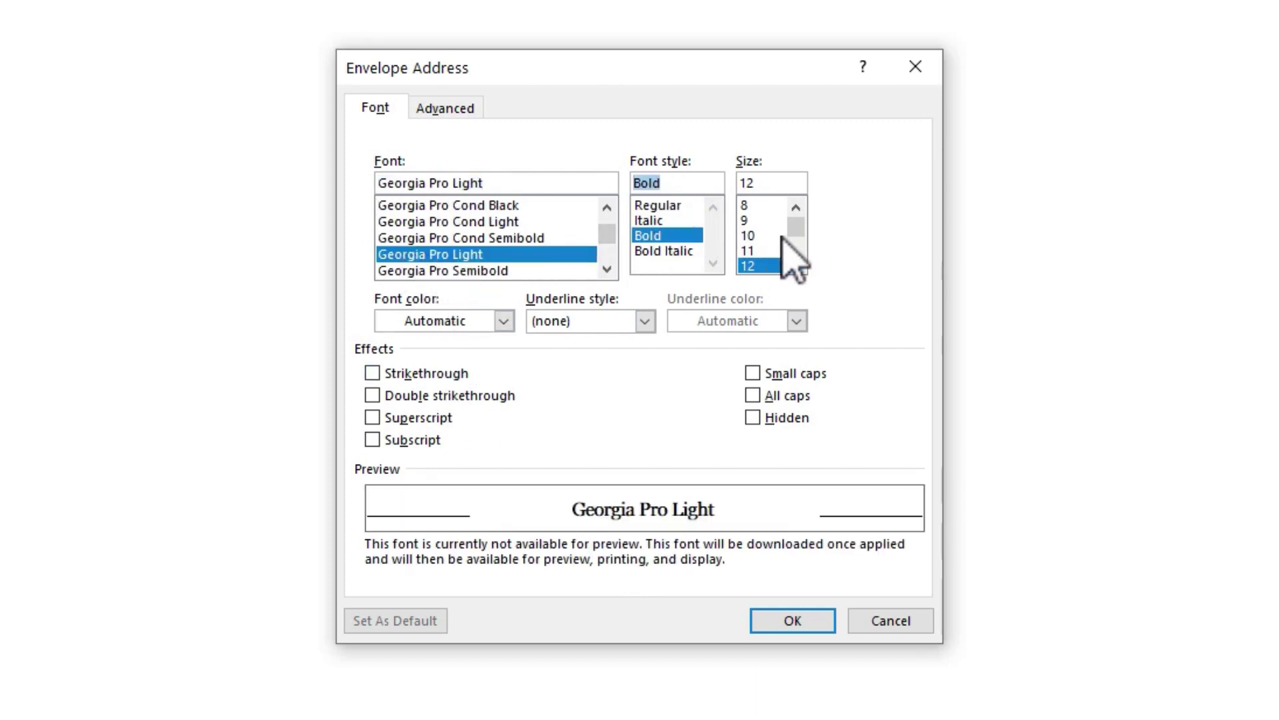
{"action": "scroll", "coordinate": [800, 246], "scroll_direction": "down", "scroll_amount": 2}
{"action": "left_click", "coordinate": [748, 231]}
{"action": "left_click", "coordinate": [501, 318]}
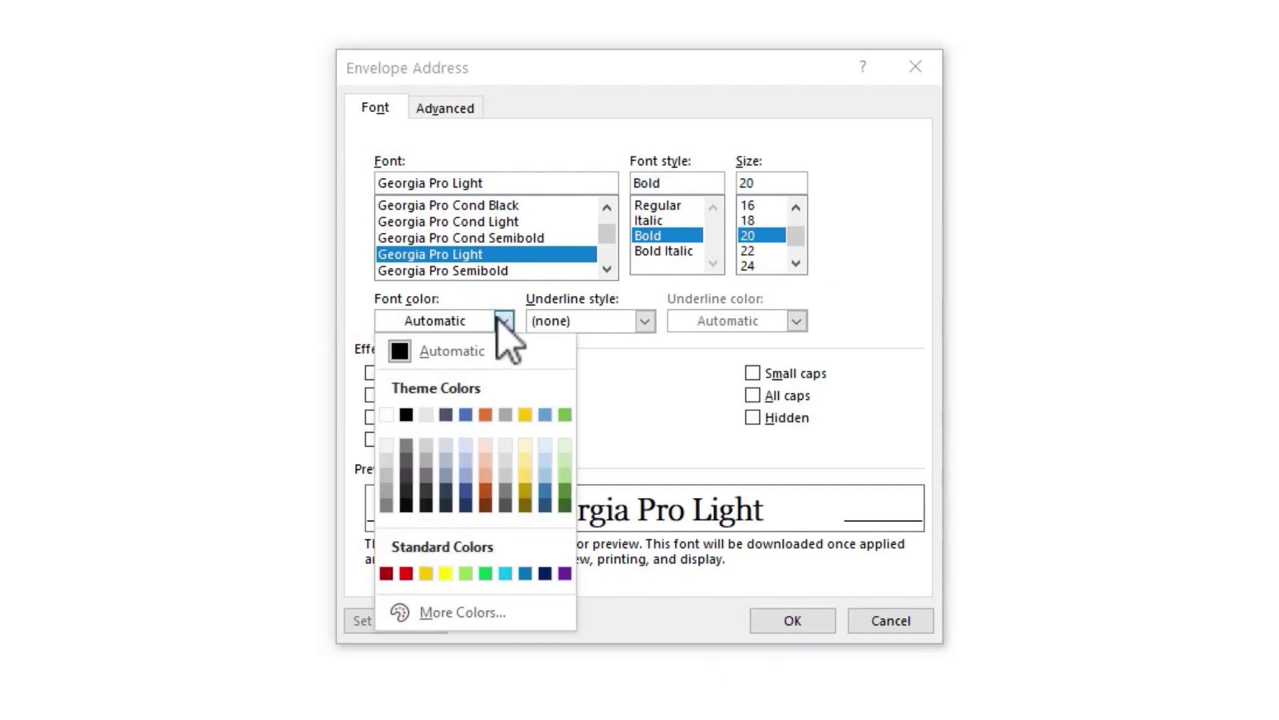
{"action": "left_click", "coordinate": [881, 313]}
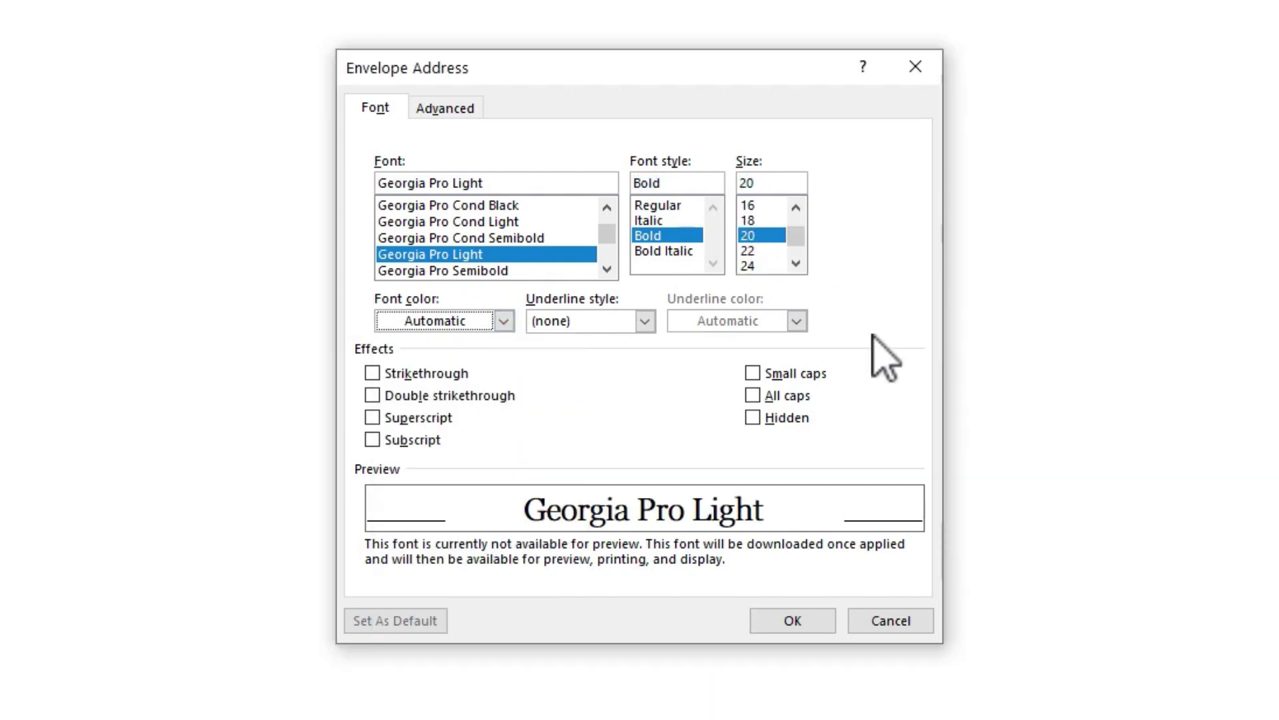
{"action": "left_click", "coordinate": [893, 621]}
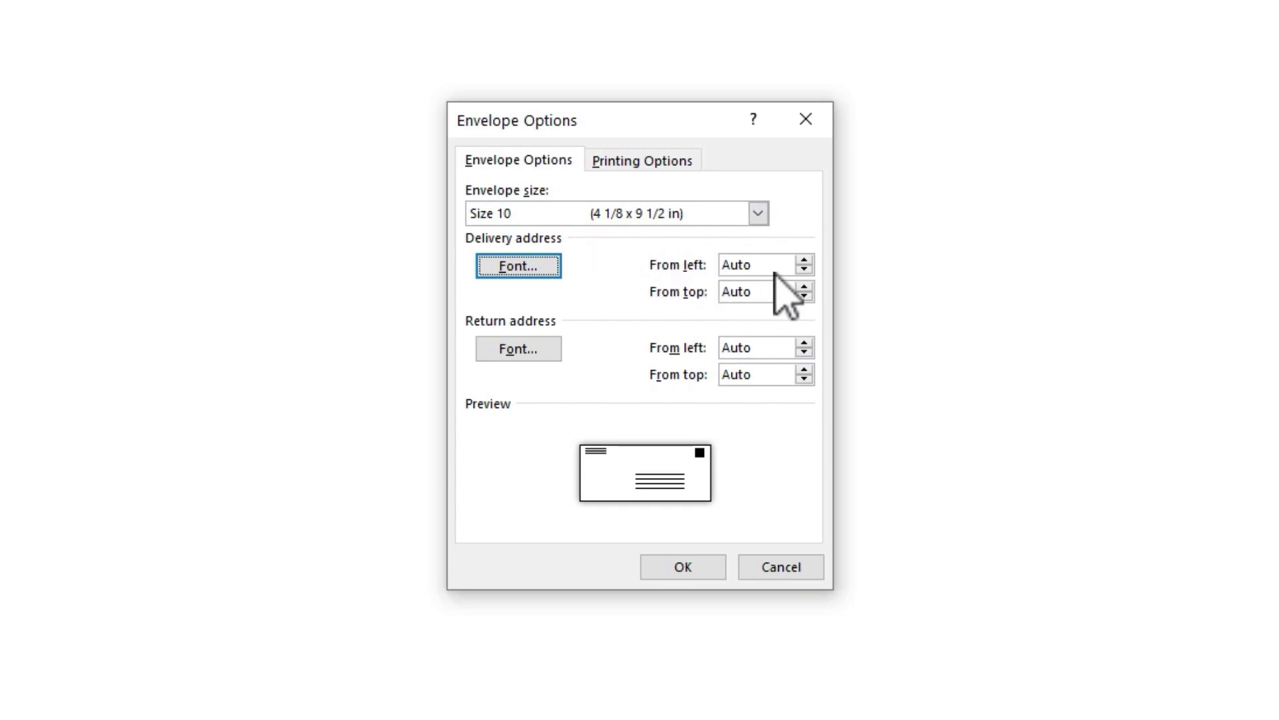
{"action": "key", "text": "Tab"}
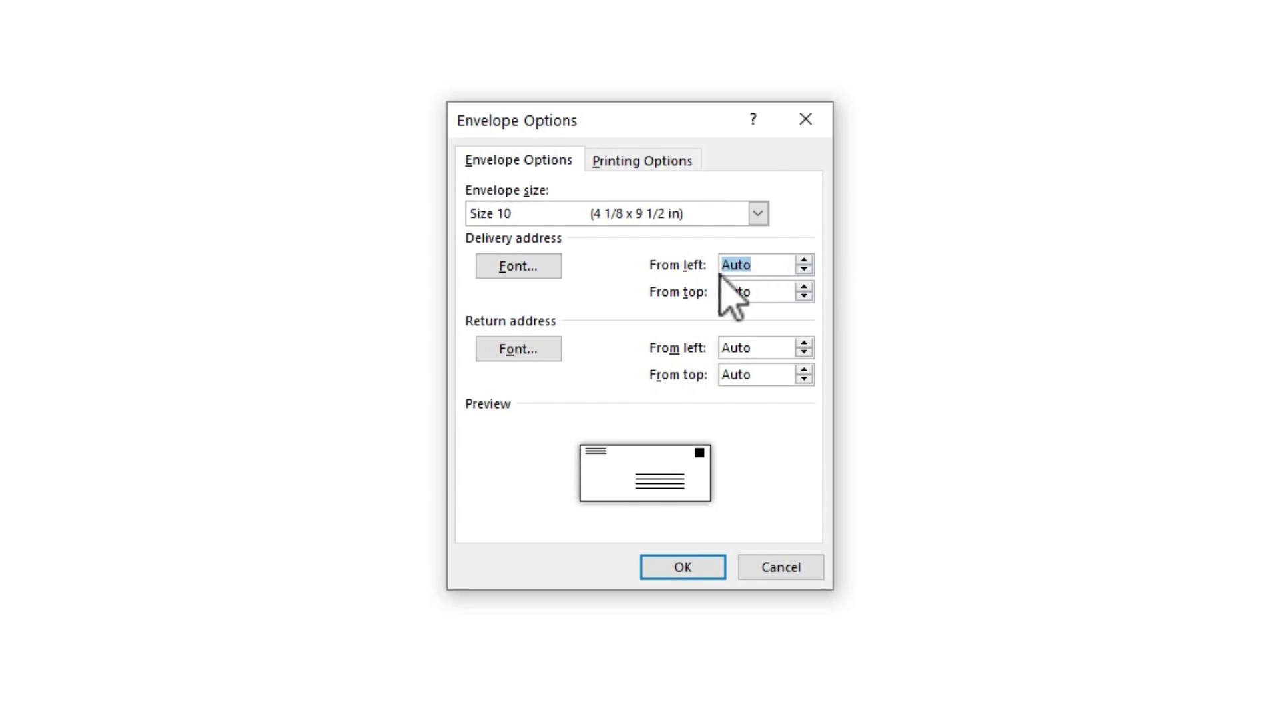
{"action": "left_click", "coordinate": [804, 260]}
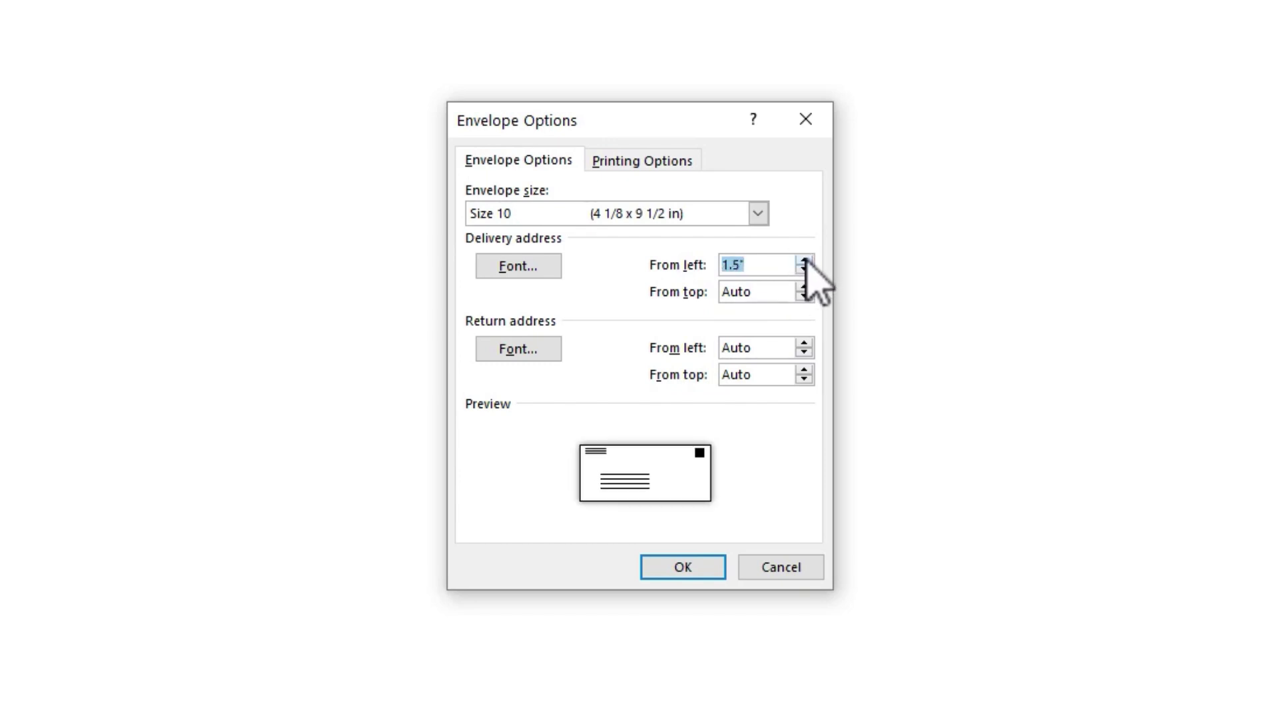
{"action": "left_click", "coordinate": [804, 261]}
{"action": "left_click", "coordinate": [805, 262]}
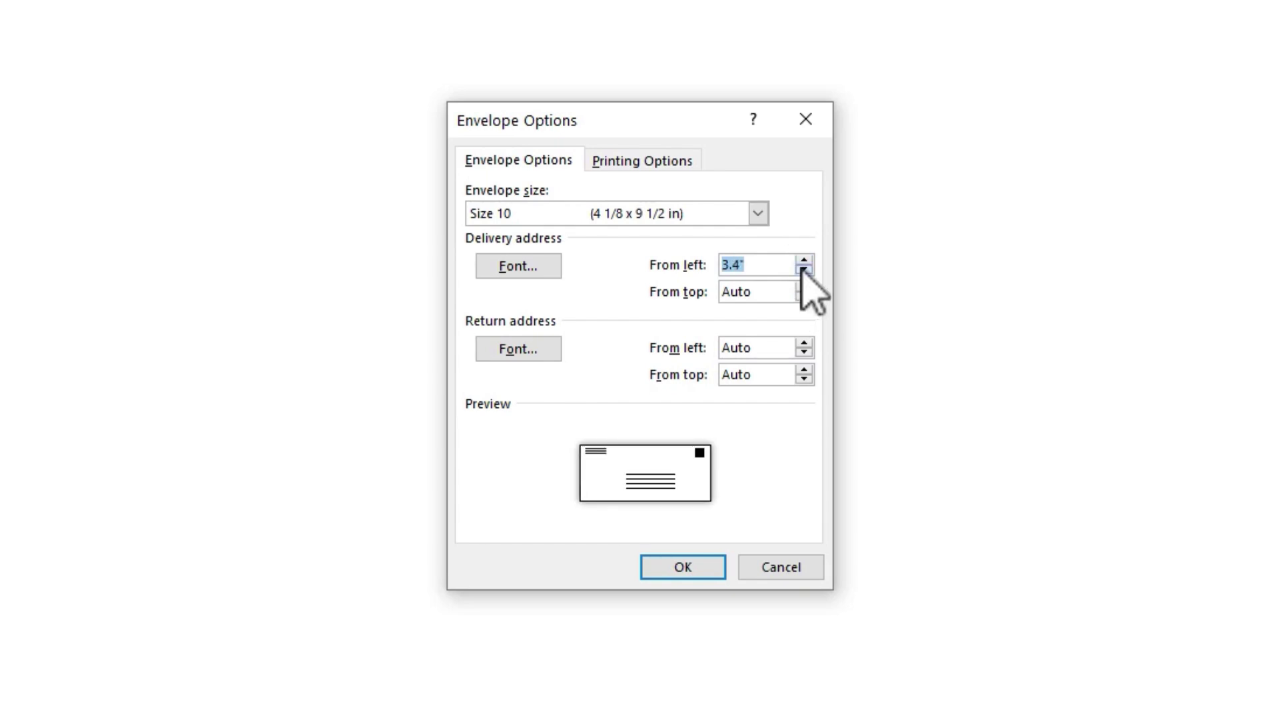
{"action": "left_click", "coordinate": [804, 269]}
{"action": "left_click", "coordinate": [804, 287]}
{"action": "left_click", "coordinate": [804, 287]}
{"action": "left_click", "coordinate": [804, 287]}
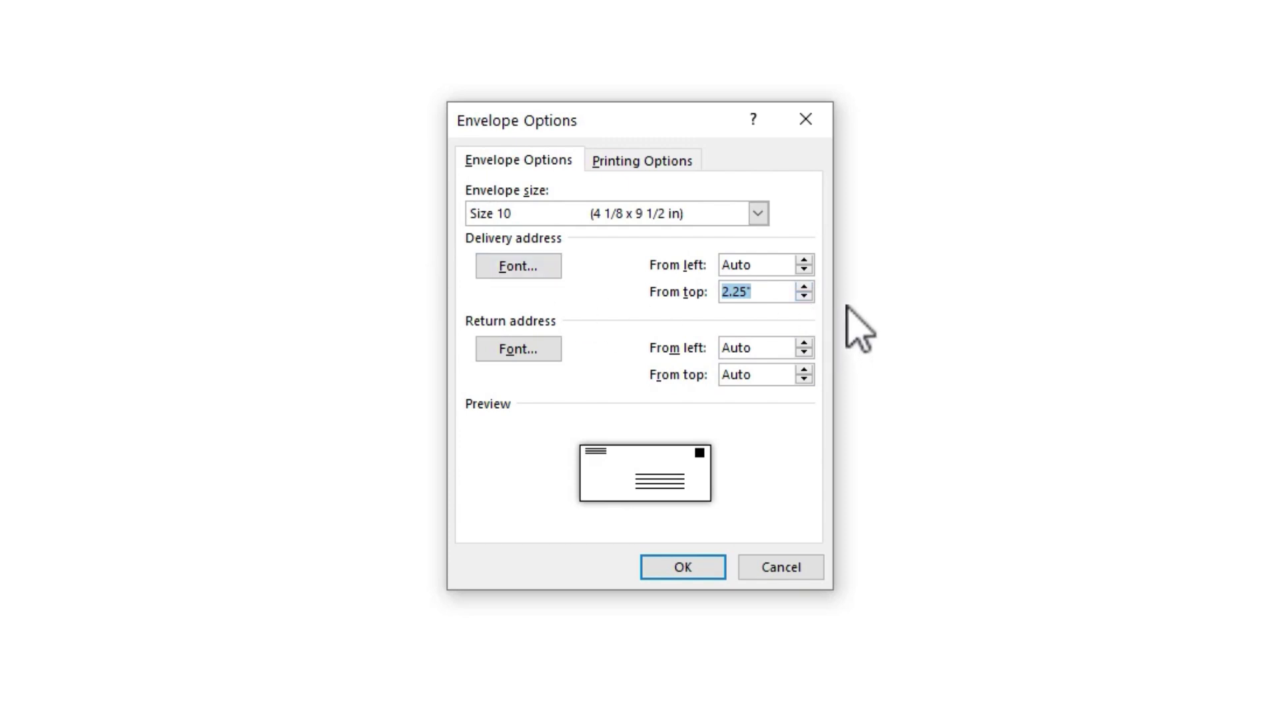
{"action": "left_click", "coordinate": [805, 296]}
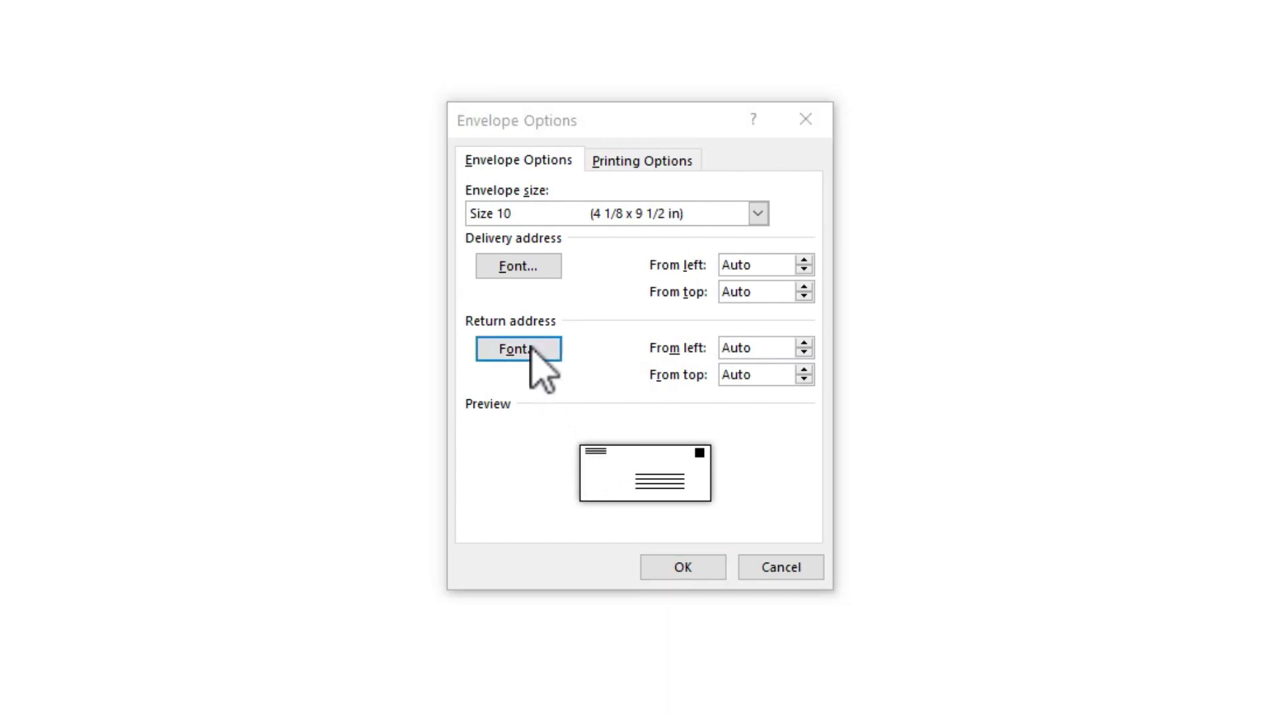
{"action": "left_click", "coordinate": [896, 612]}
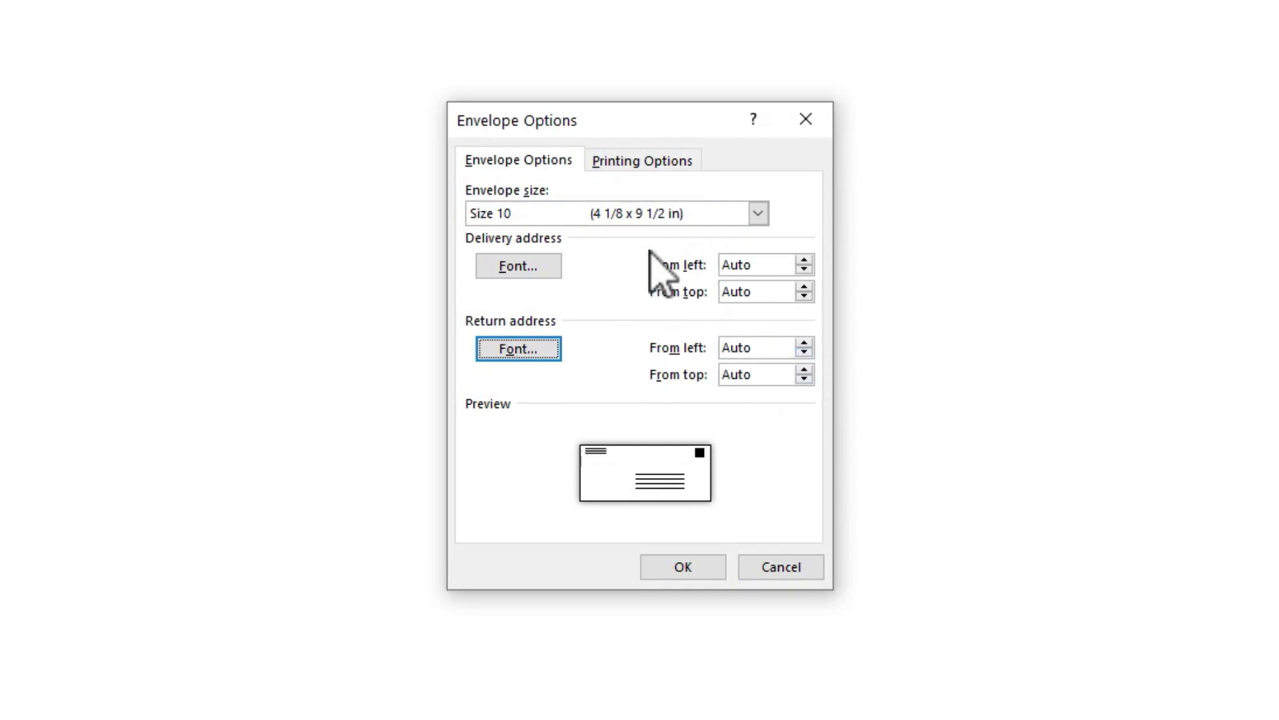
- Under Printing Options, choose the recommended face-up feed method and keep Manual as the feed source
{"action": "left_click", "coordinate": [652, 164]}
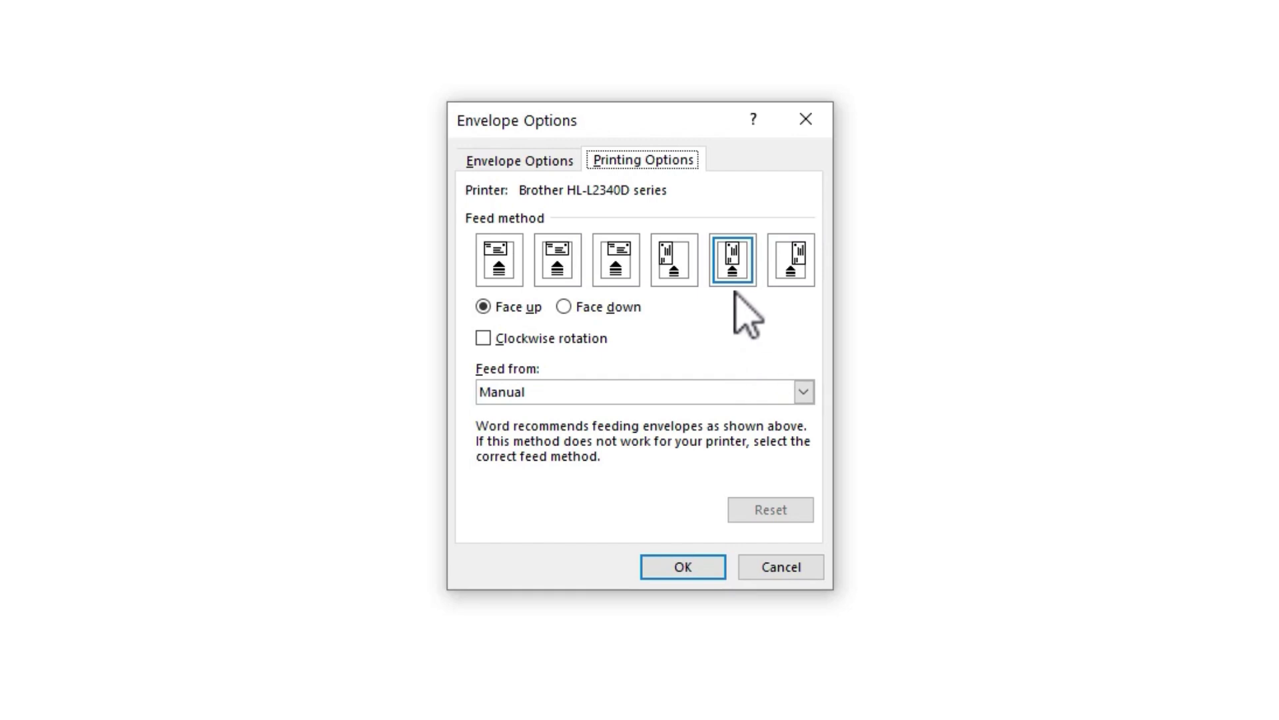
{"action": "left_click", "coordinate": [791, 266]}
{"action": "left_click", "coordinate": [669, 266]}
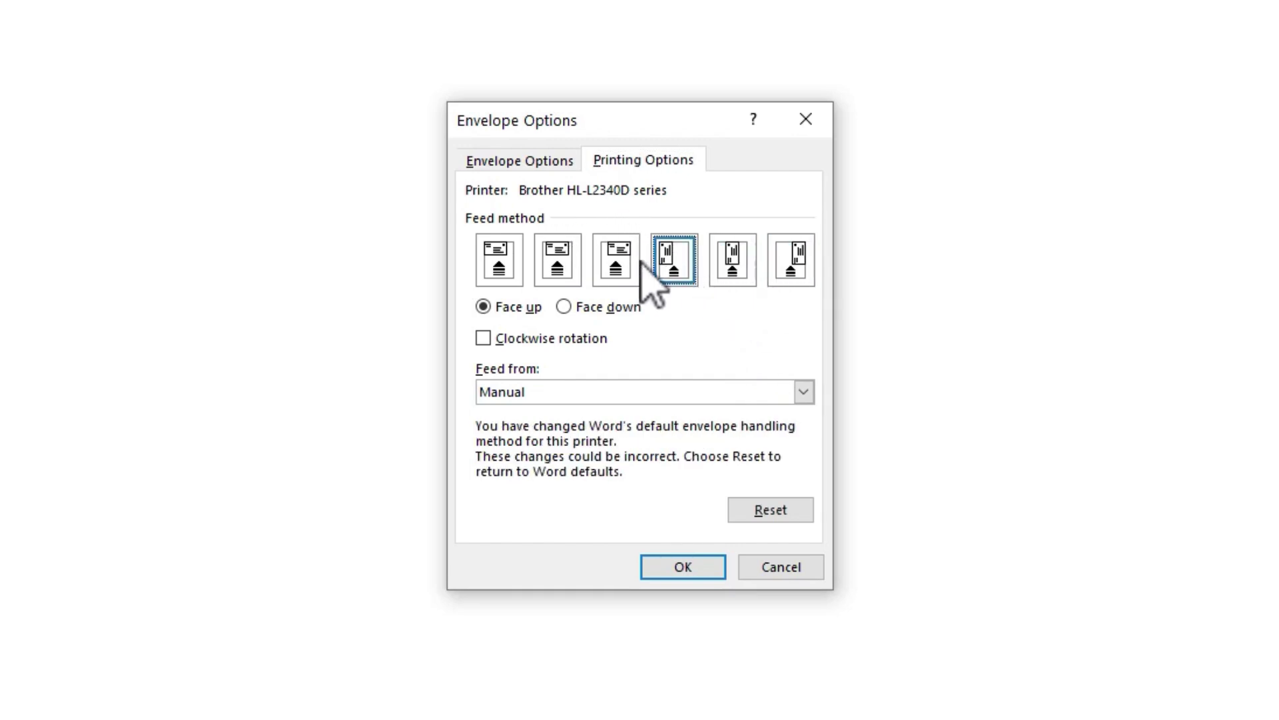
{"action": "left_click", "coordinate": [625, 258]}
{"action": "left_click", "coordinate": [553, 270]}
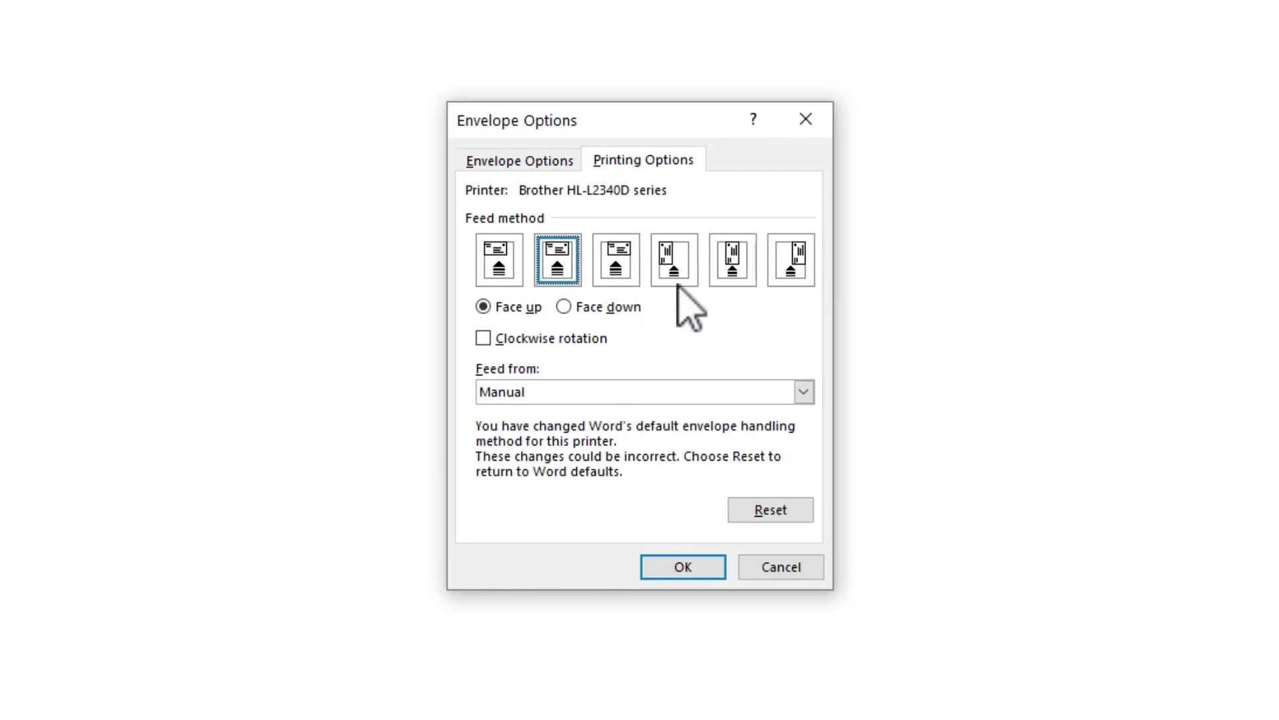
{"action": "left_click", "coordinate": [733, 260]}
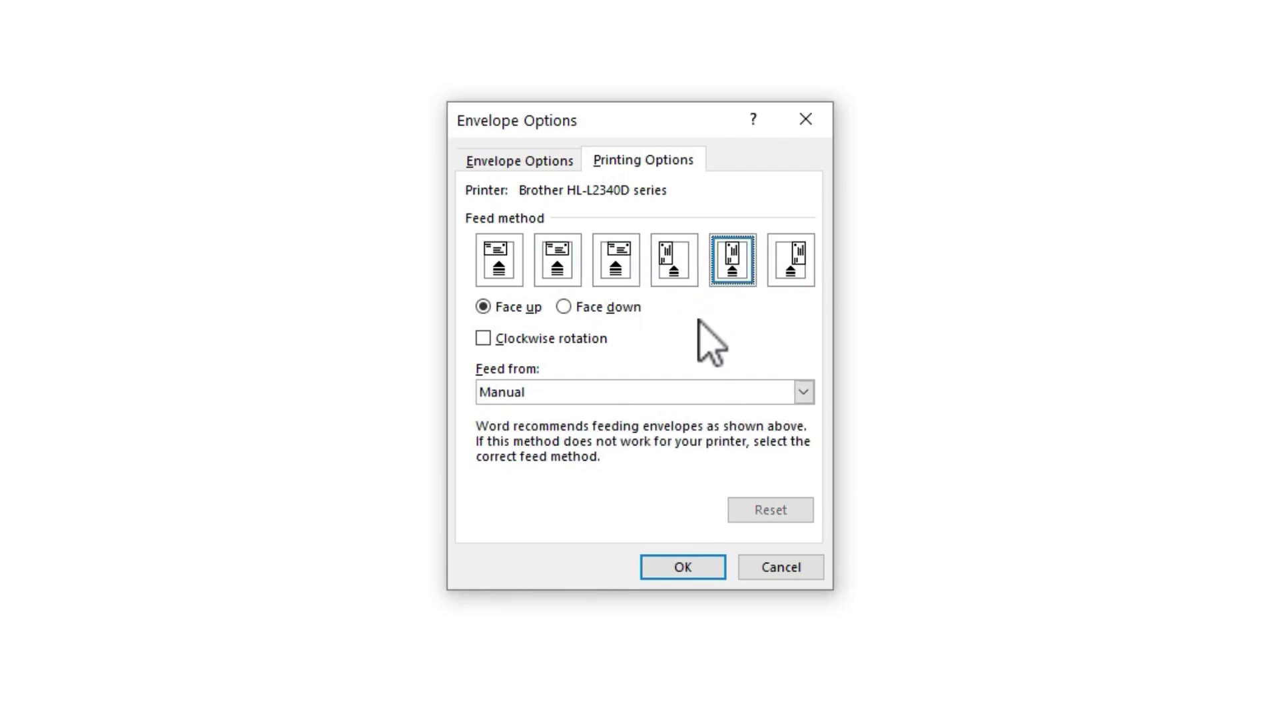
{"action": "left_click", "coordinate": [804, 391]}
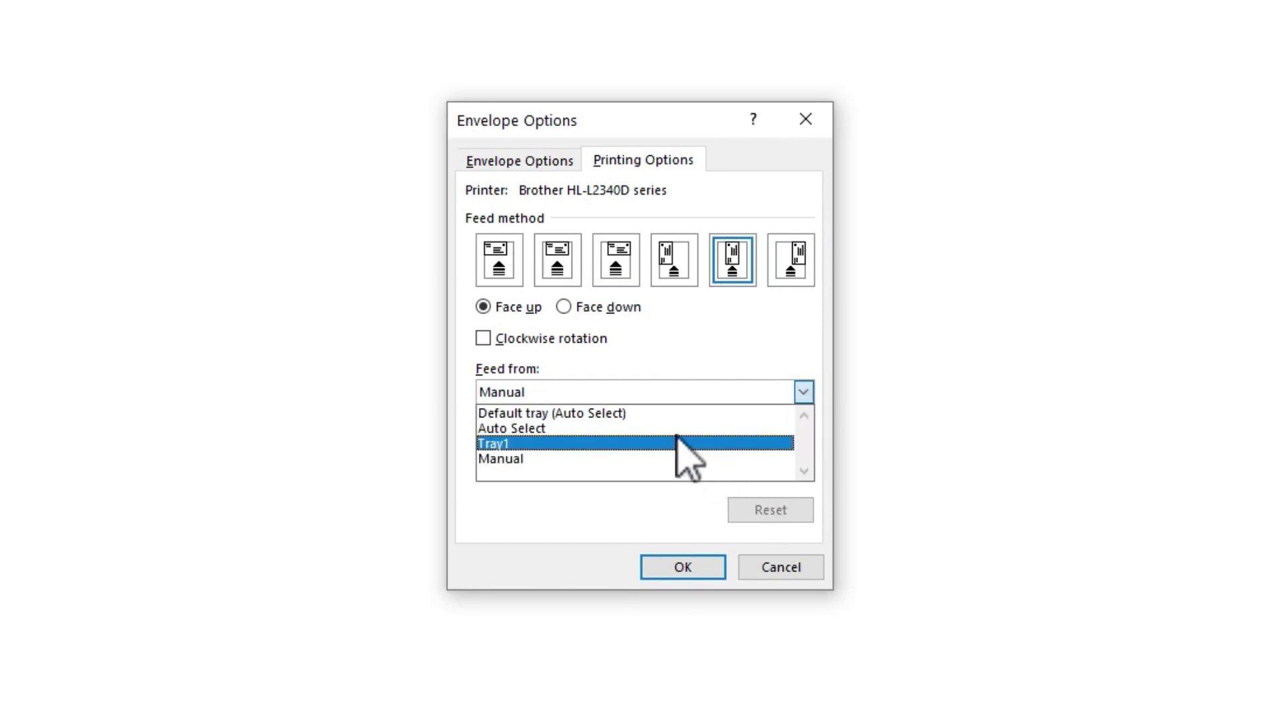
{"action": "left_click", "coordinate": [789, 358]}
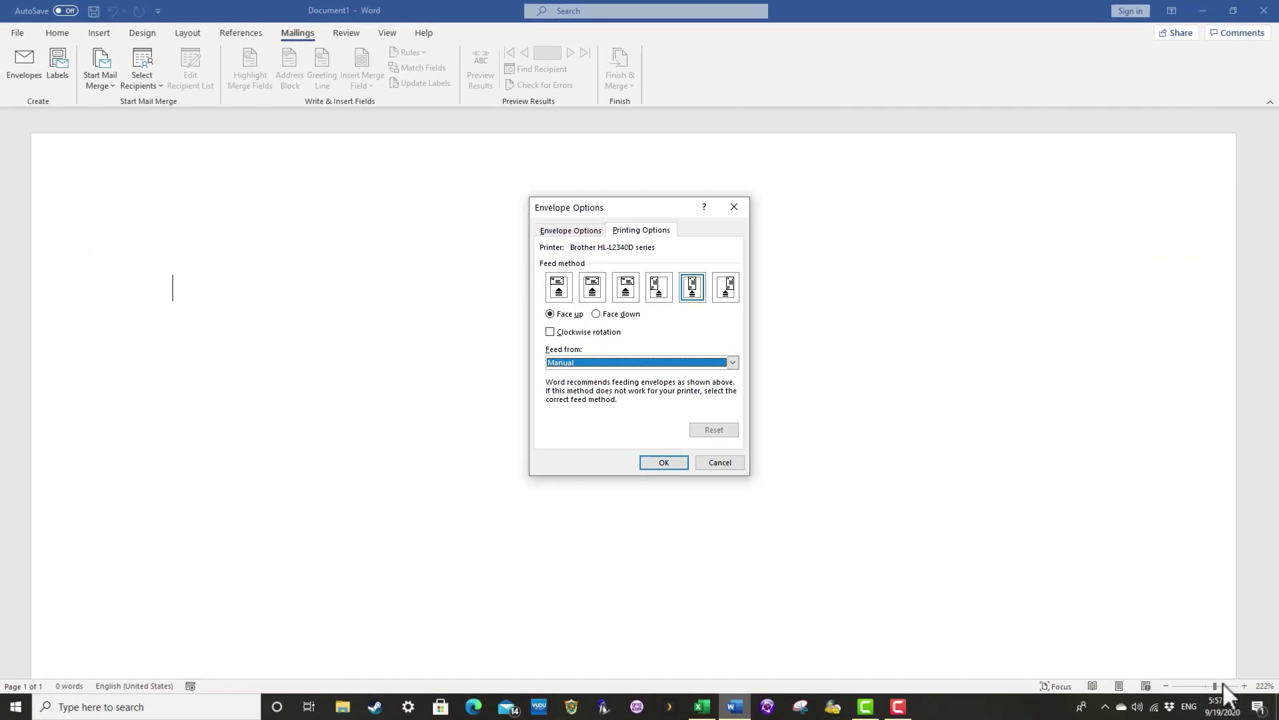
- Apply the Size 10 envelope options and adjust the zoom to view the whole envelope page
{"action": "left_click", "coordinate": [665, 462]}
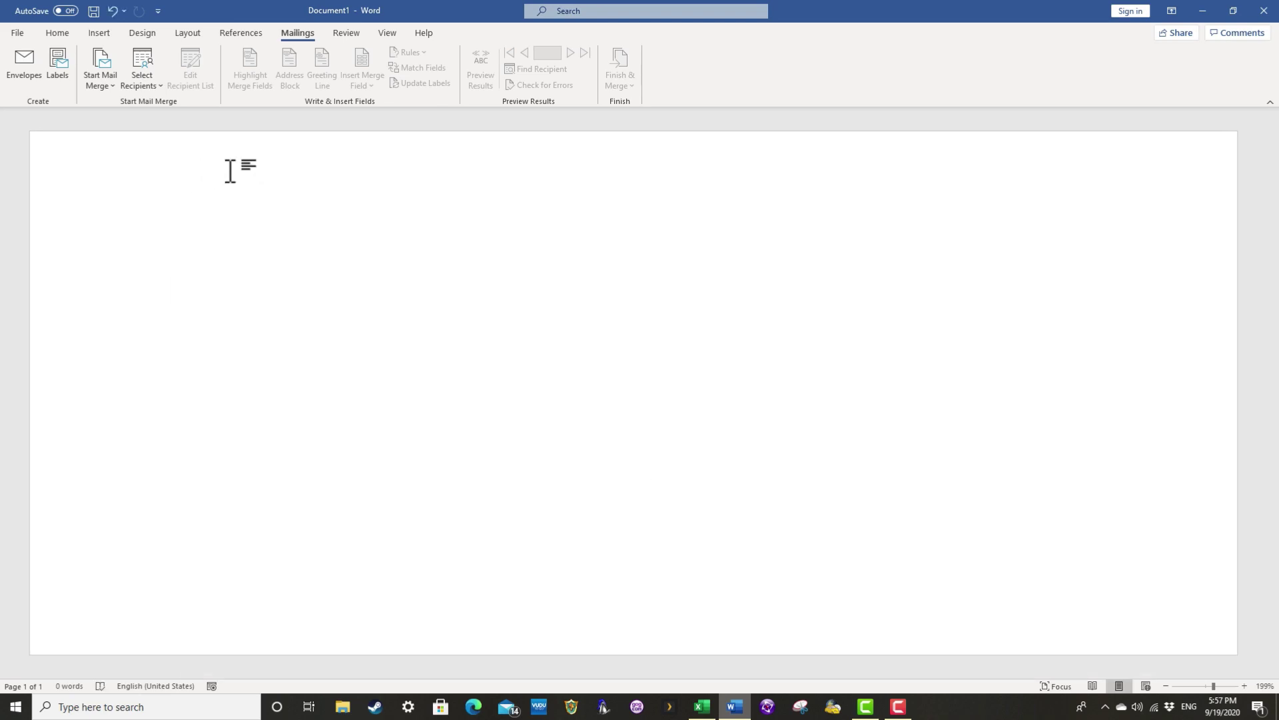
{"action": "left_click", "coordinate": [1205, 684]}
{"action": "left_click", "coordinate": [1209, 683]}
{"action": "left_click", "coordinate": [1214, 683]}
{"action": "left_click", "coordinate": [1211, 684]}
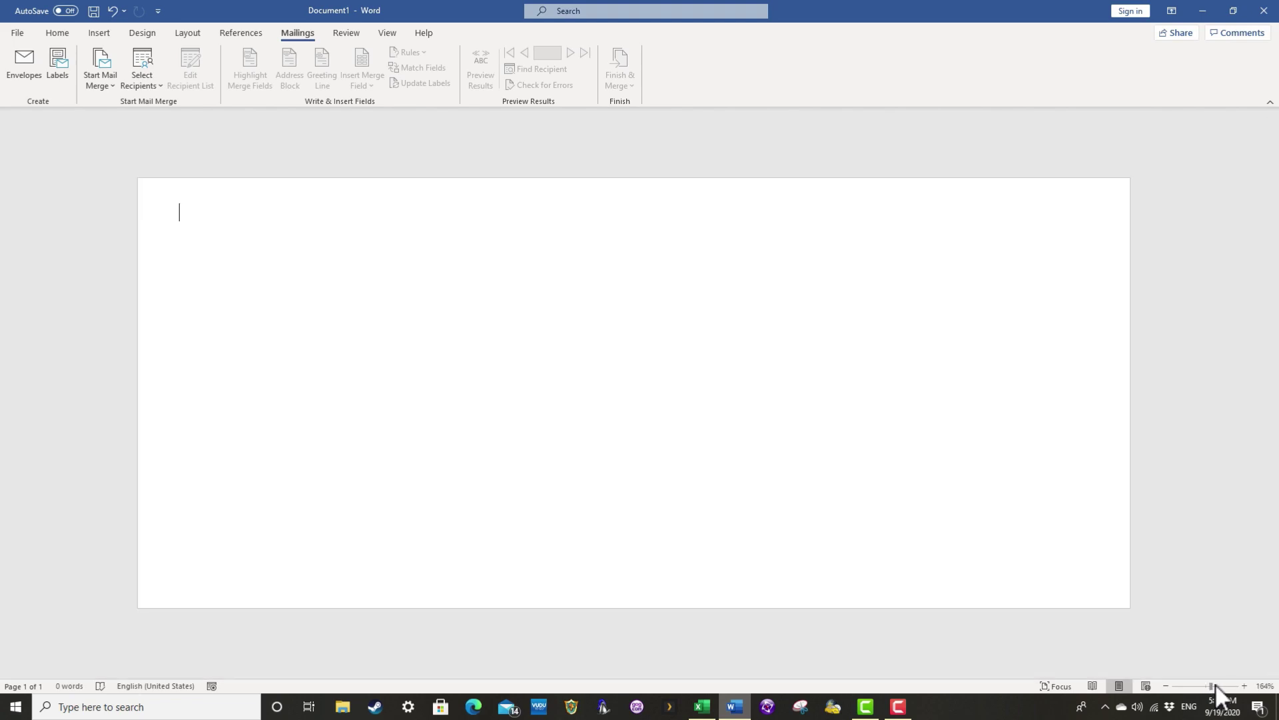
{"action": "left_click", "coordinate": [1215, 684]}
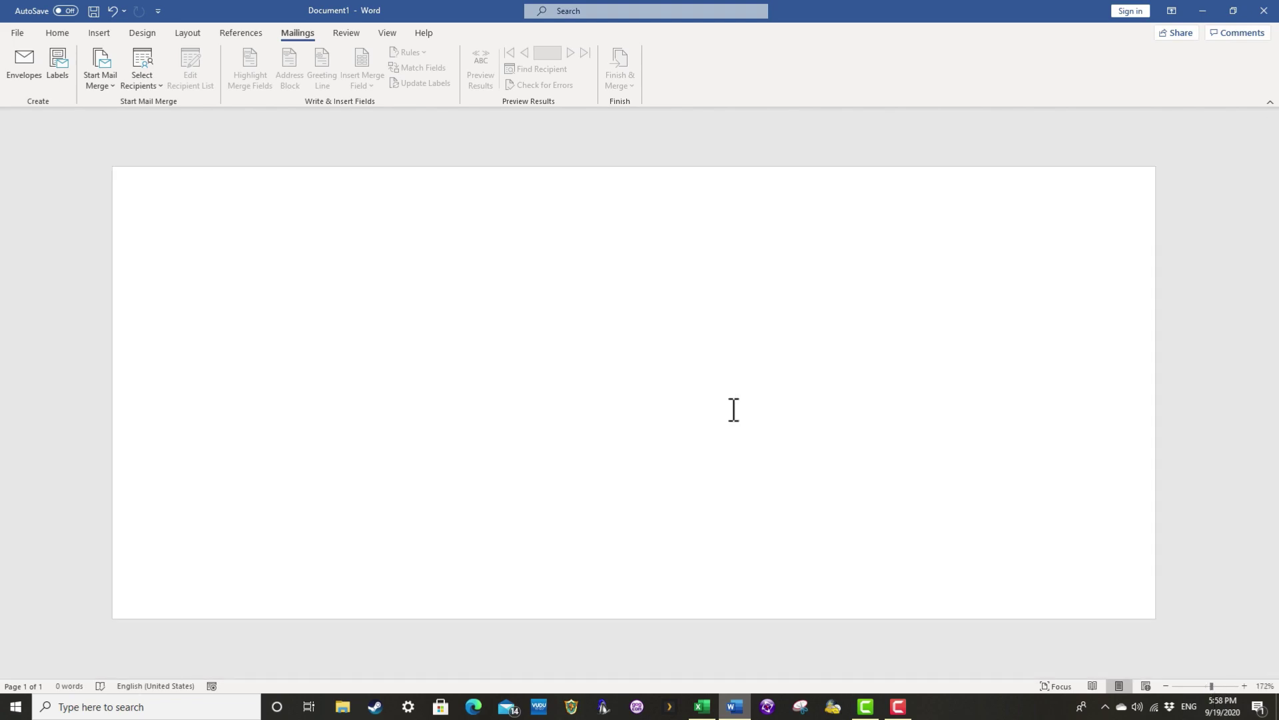
- Glance at the Excel contacts file, then choose Select Recipients > Use an Existing List in Word
{"action": "left_click", "coordinate": [696, 706]}
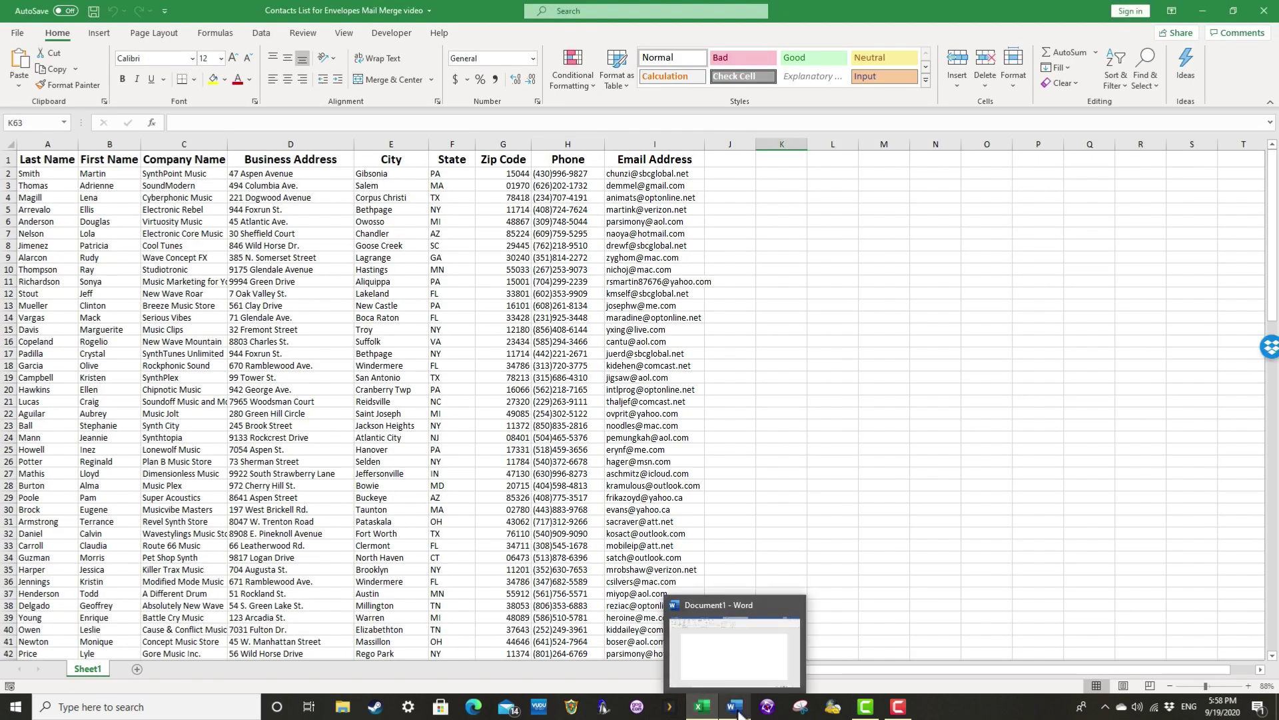
{"action": "left_click", "coordinate": [738, 712]}
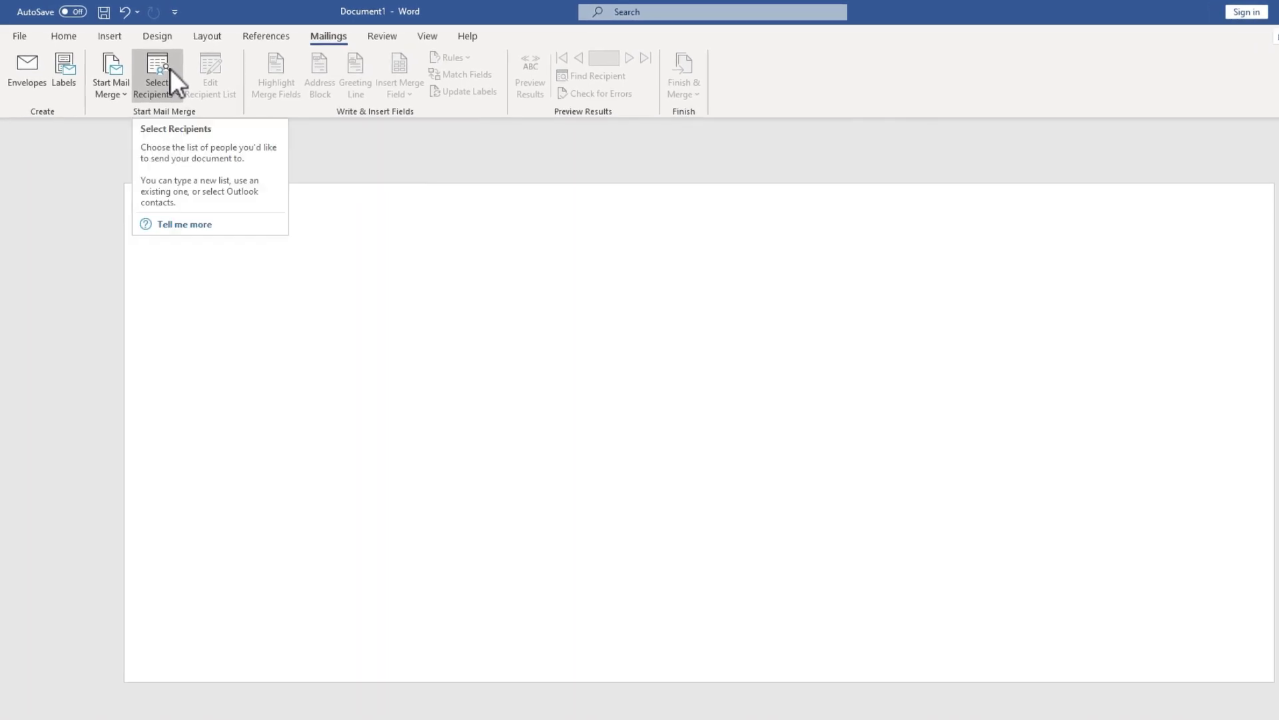
{"action": "left_click", "coordinate": [170, 69]}
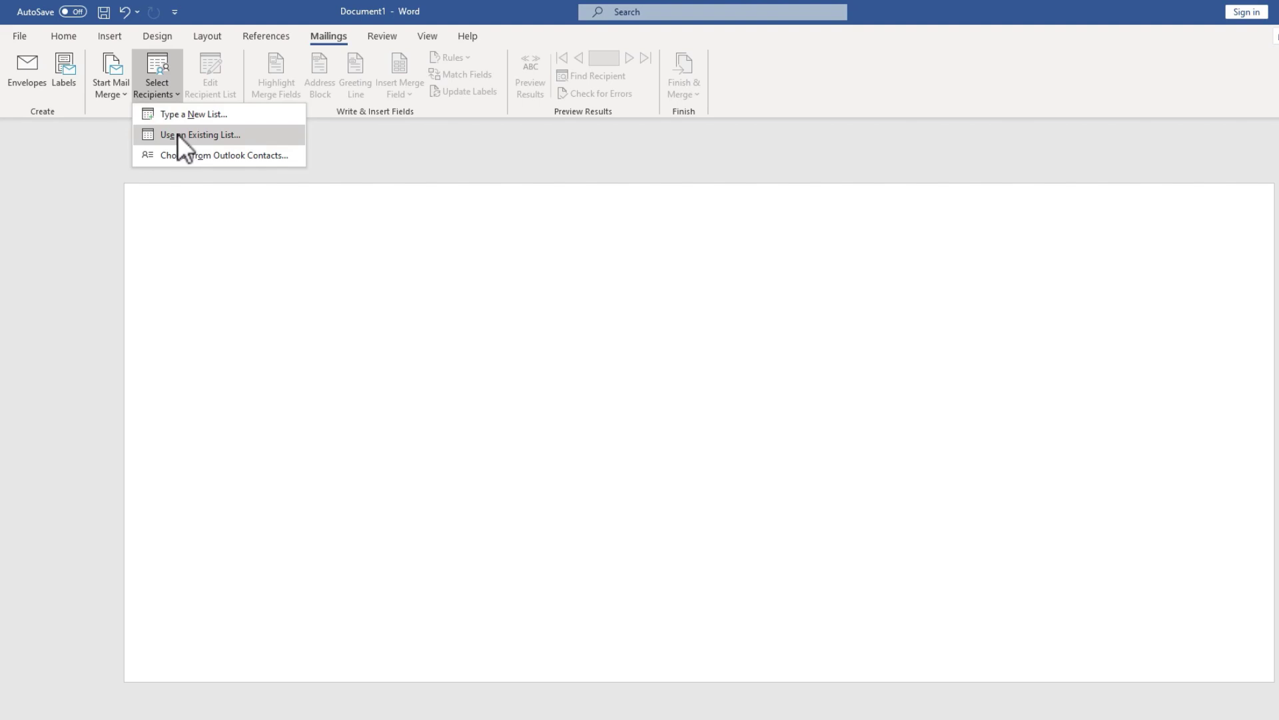
{"action": "left_click", "coordinate": [177, 134]}
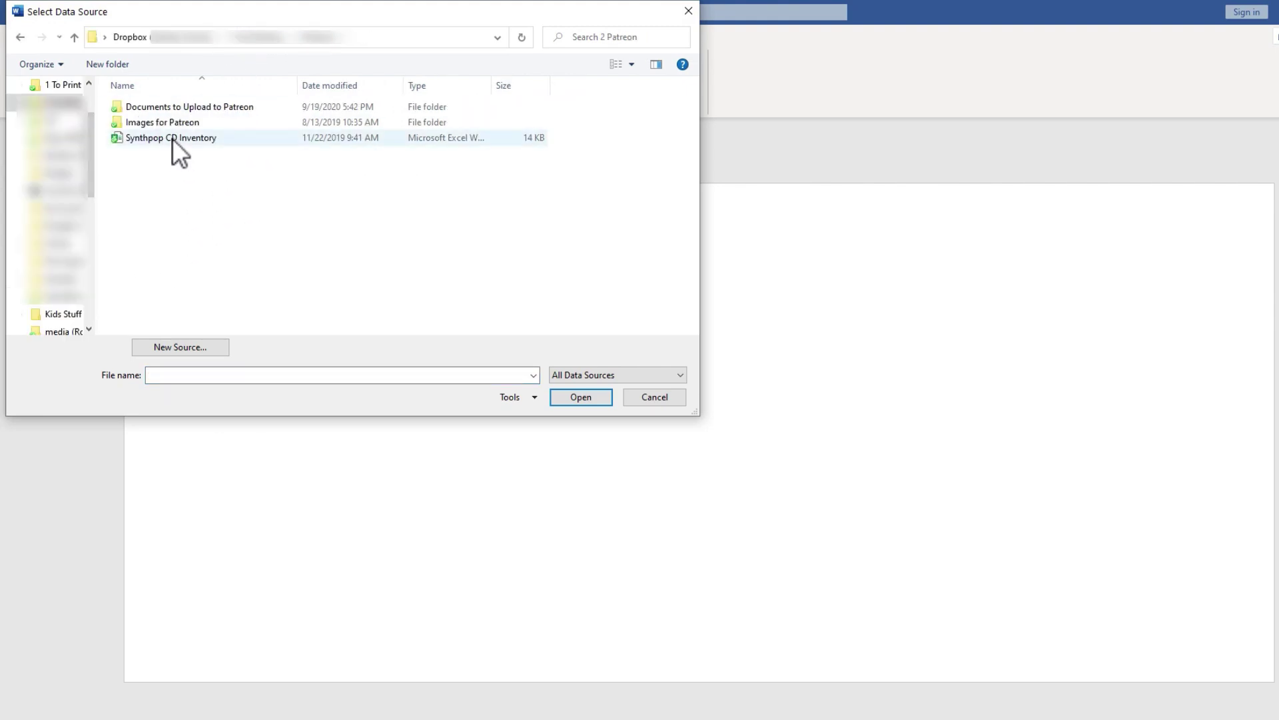
- Pick the 'Contacts List for Envelopes Mail Merge video' workbook from Documents to Upload to Patreon as data source
{"action": "double_click", "coordinate": [165, 106]}
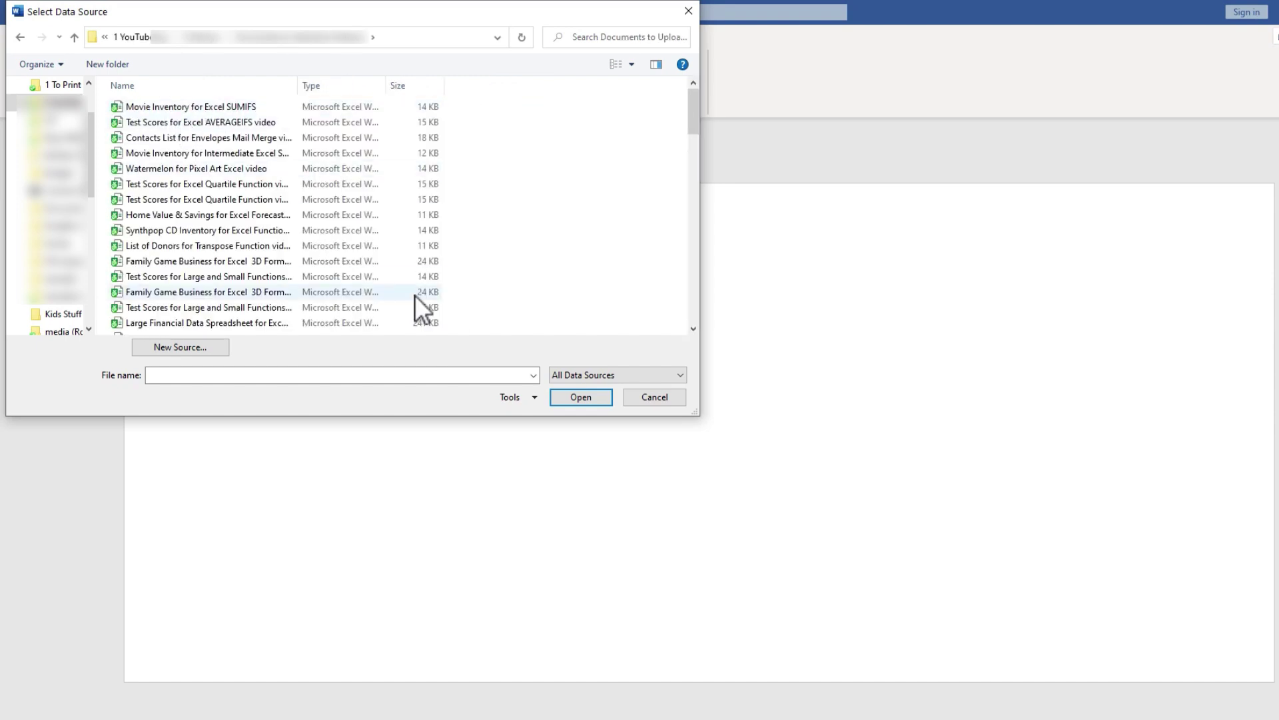
{"action": "double_click", "coordinate": [209, 135]}
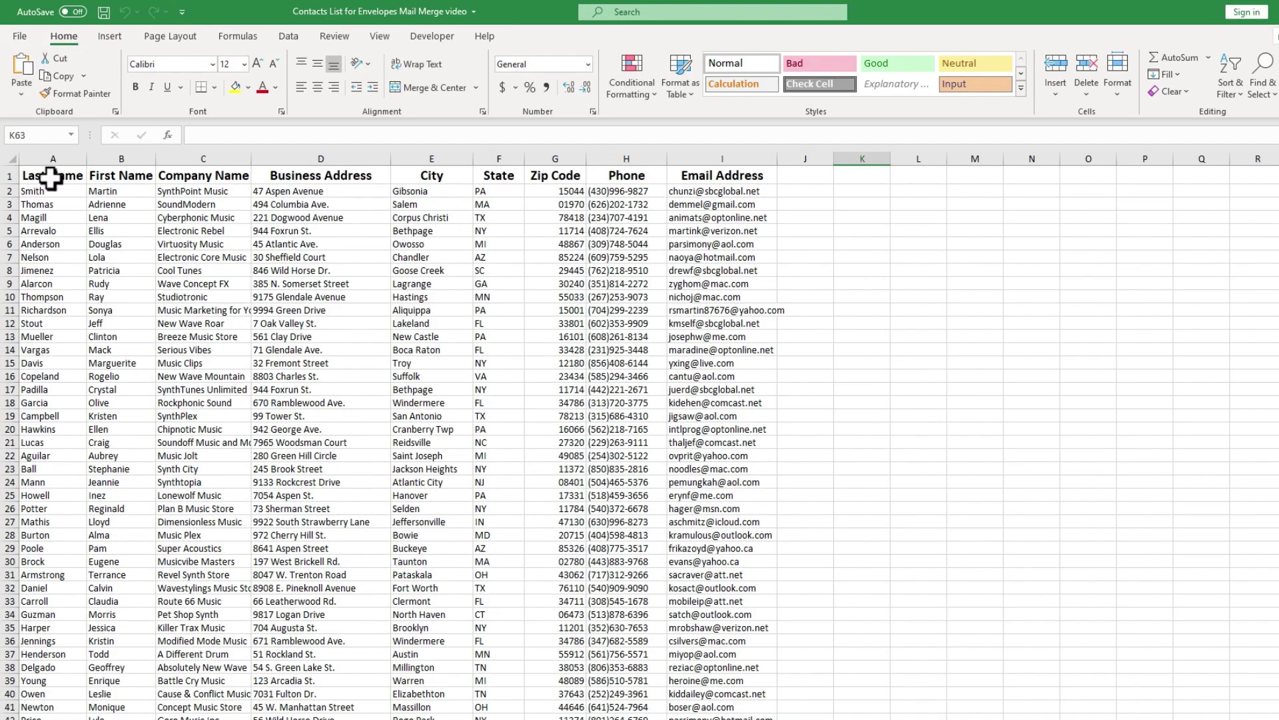
{"action": "left_click_drag", "start_coordinate": [50, 178], "coordinate": [737, 177]}
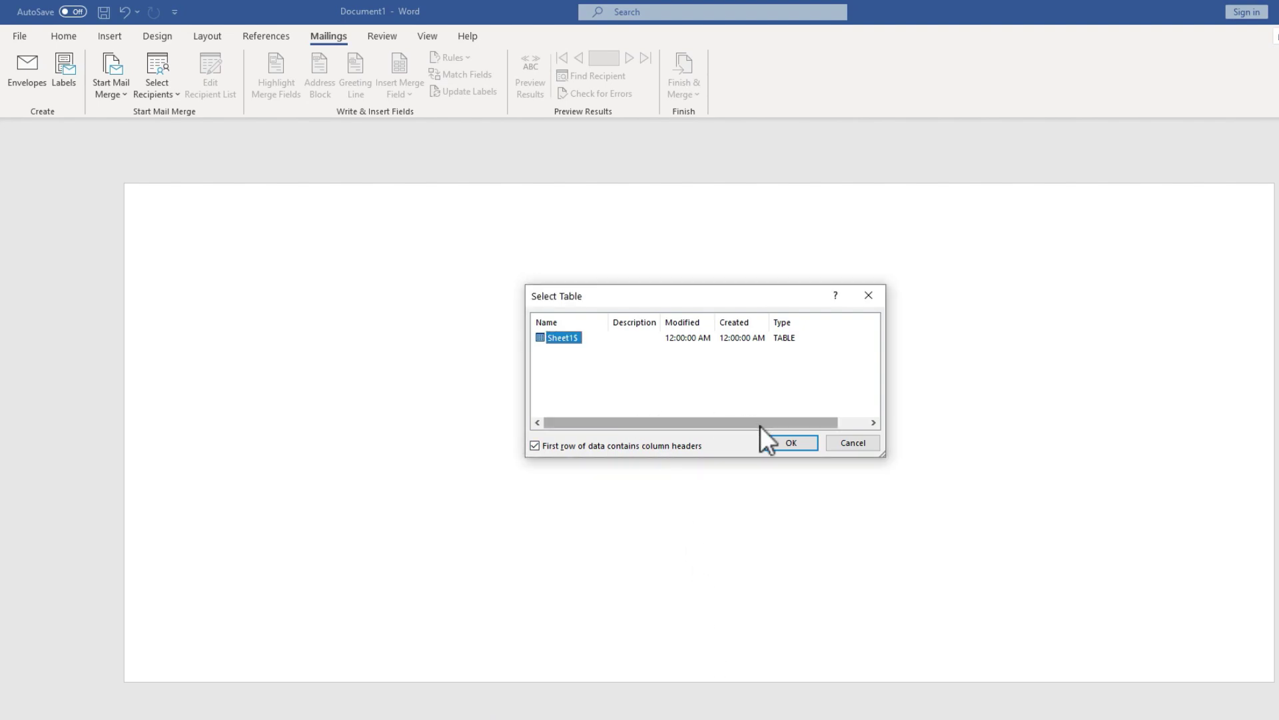
- Confirm Sheet1$ as the recipient table and type 'Technology for Teachers and Students' as the return address's first line
{"action": "left_click", "coordinate": [791, 445]}
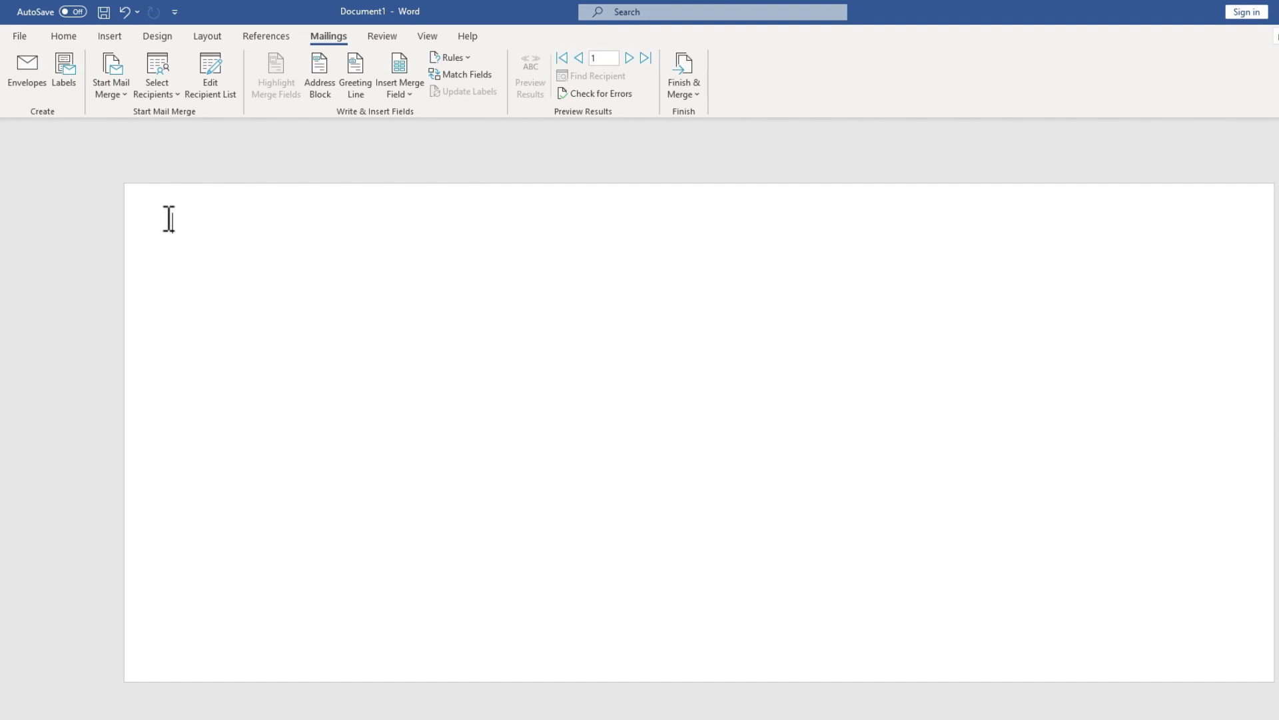
{"action": "type", "text": "Technology for Teachers and Students"}
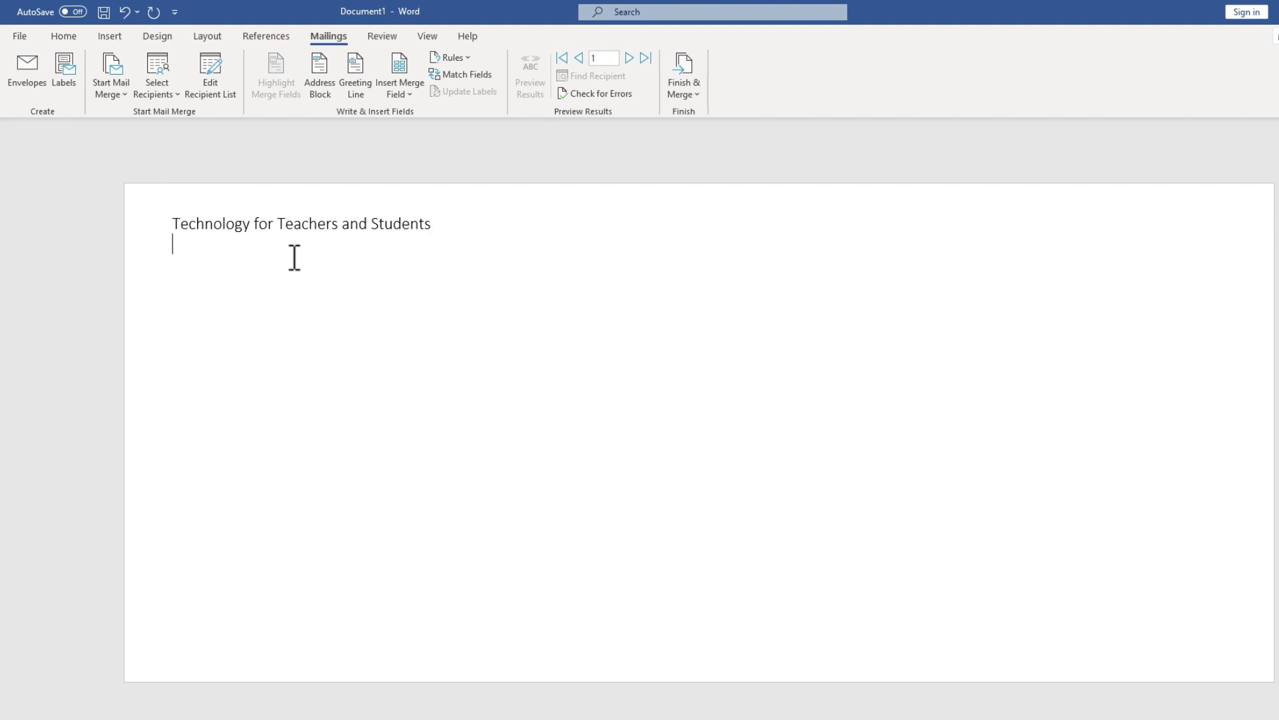
- Add the return address's street line and its city, state and ZIP line
{"action": "type", "text": "54321 N Awesome DR "}
{"action": "type", "text": "Somewhere, AK"}
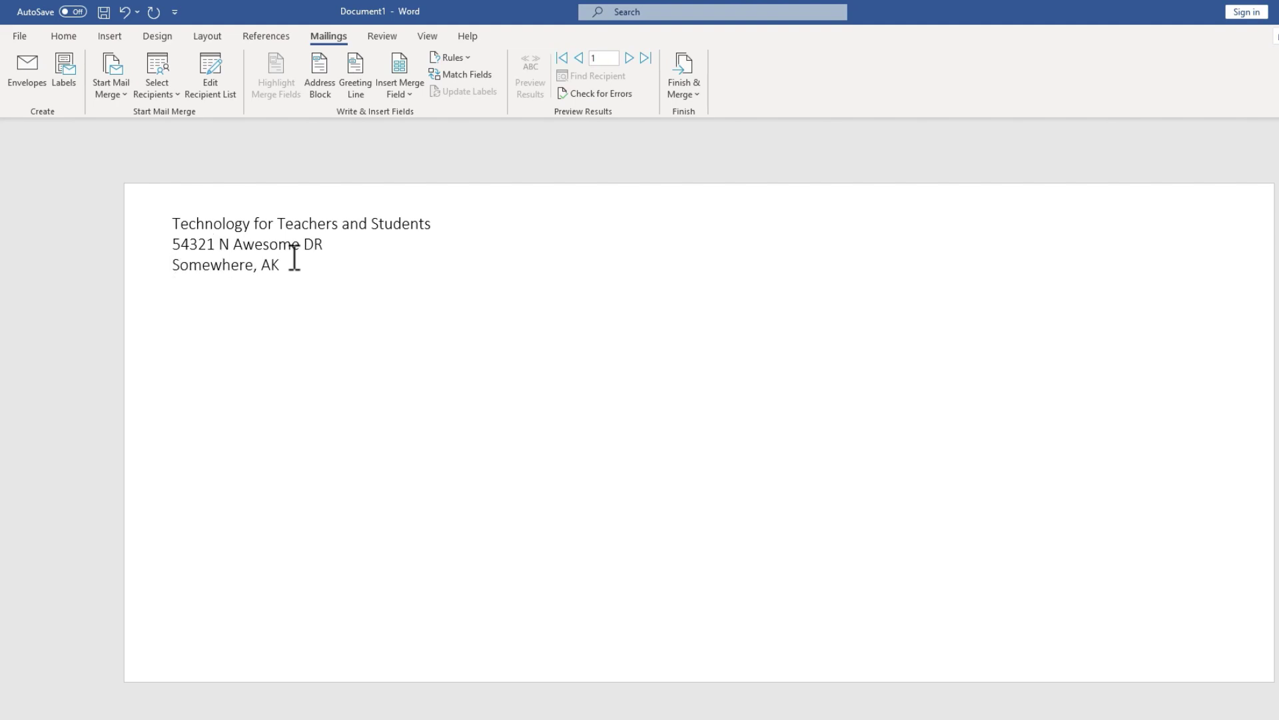
{"action": "type", "text": " 99501"}
- Put the cursor in the envelope's recipient address box and bring up the Insert Address Block dialog
{"action": "left_click", "coordinate": [457, 486]}
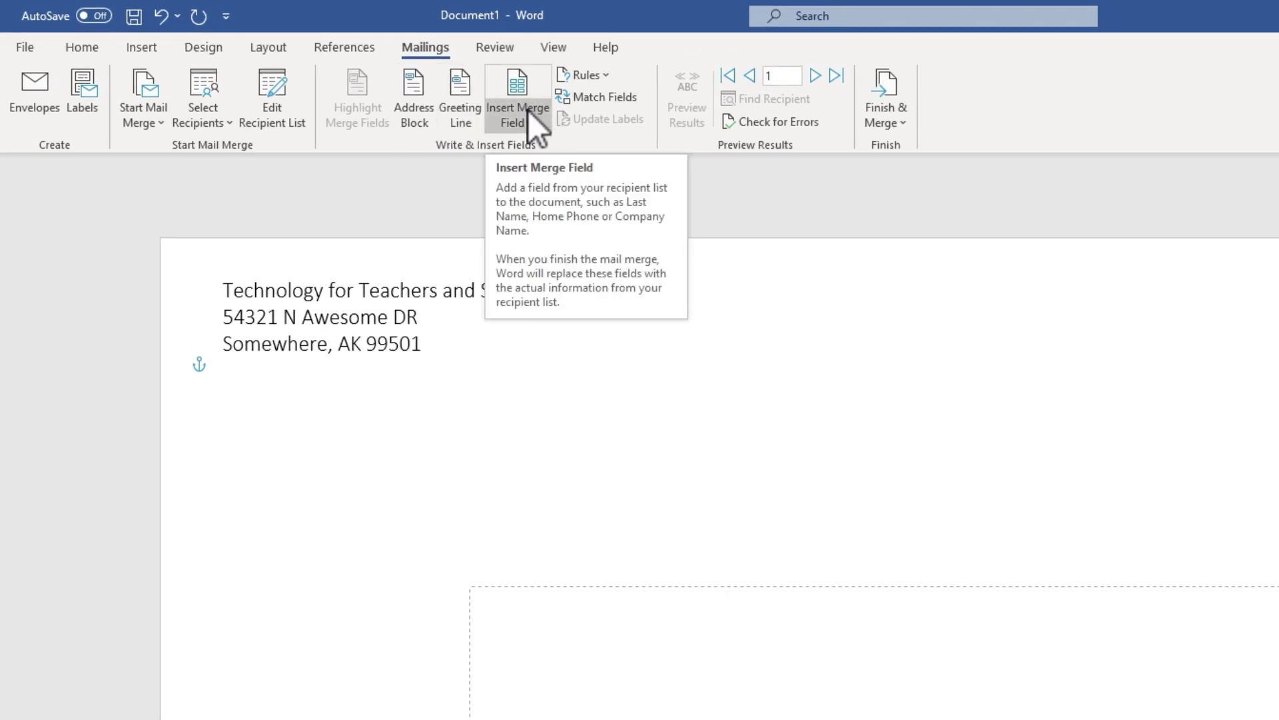
{"action": "left_click", "coordinate": [414, 110]}
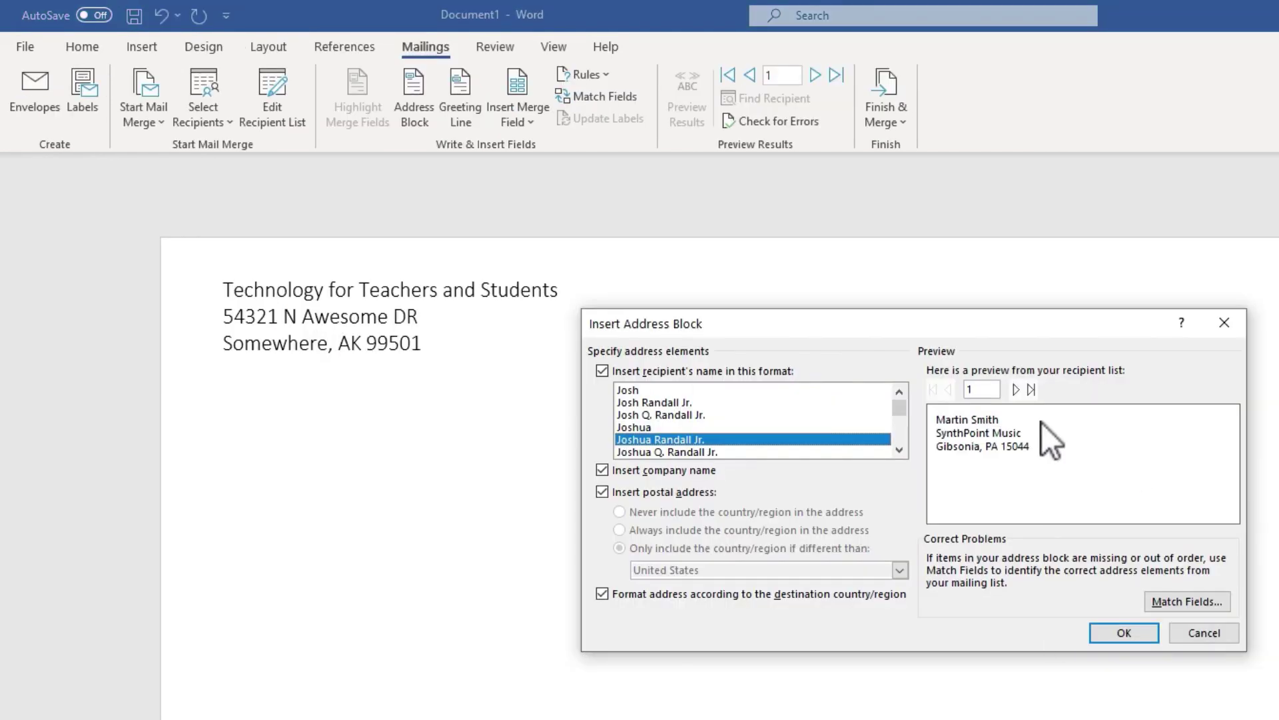
- Match the Address 1 field to the Business Address column, then preview the next recipient
{"action": "left_click", "coordinate": [1193, 601]}
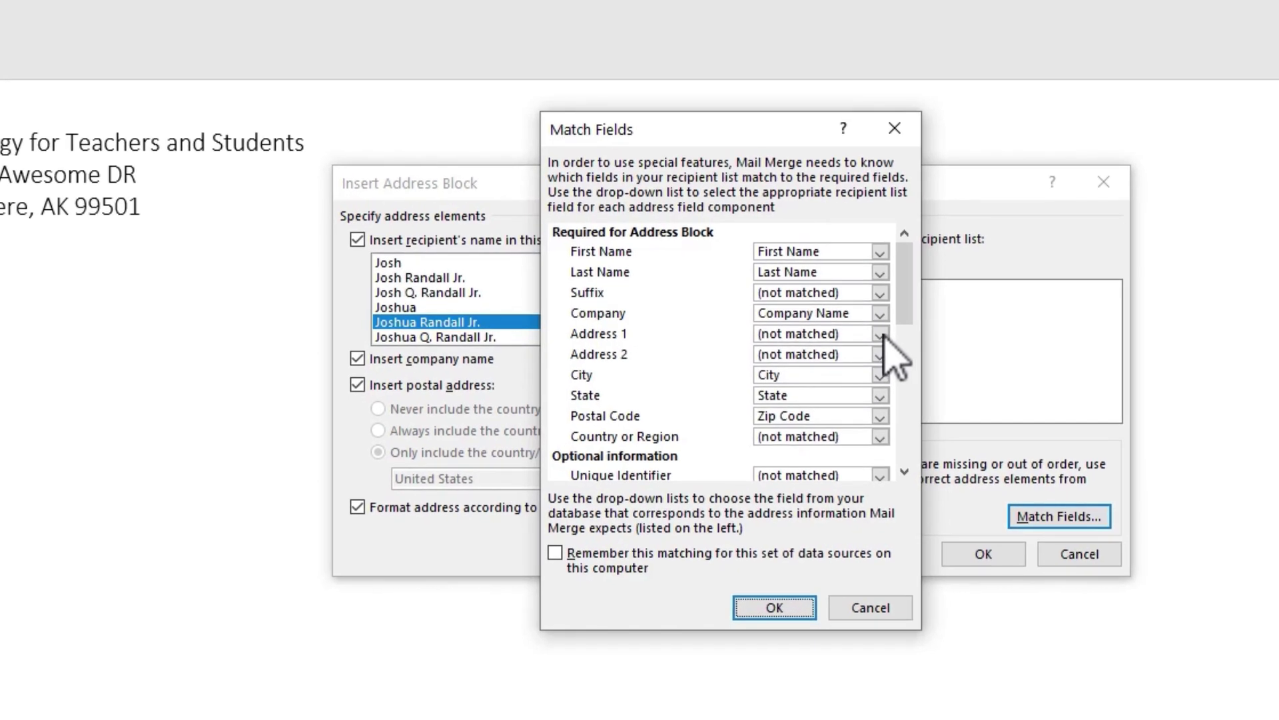
{"action": "left_click", "coordinate": [920, 363]}
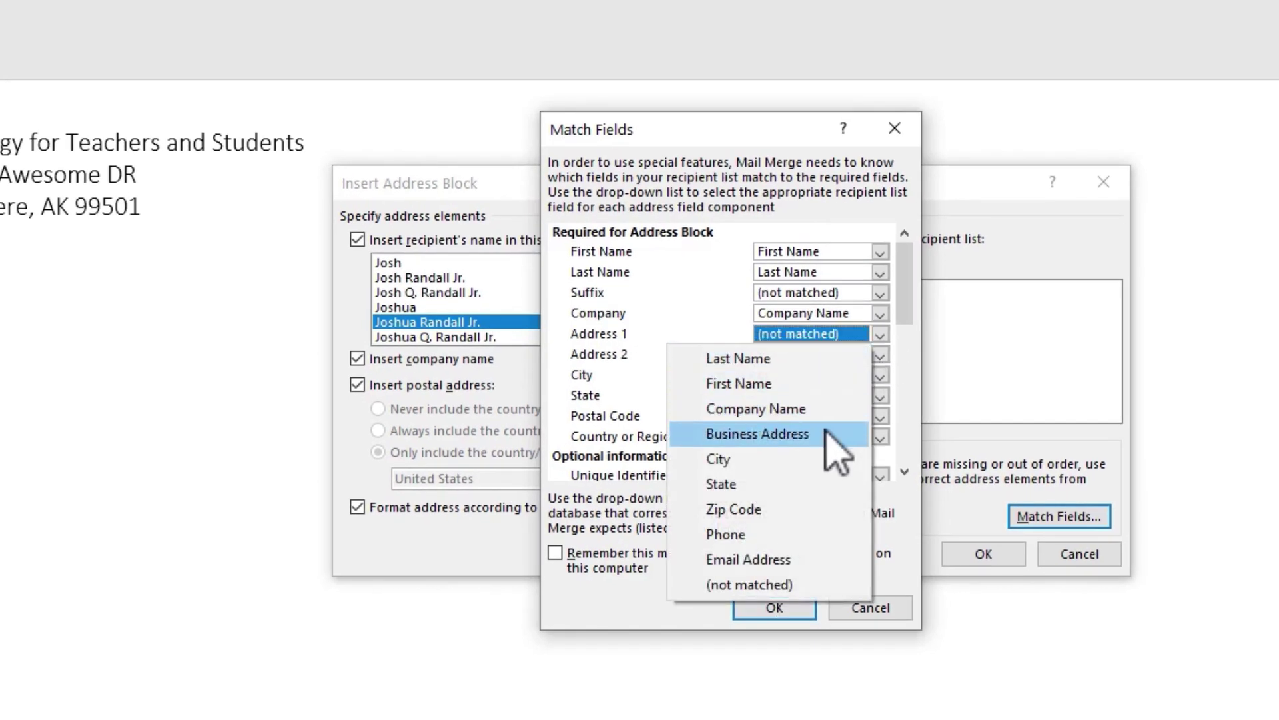
{"action": "left_click", "coordinate": [855, 434]}
{"action": "left_click", "coordinate": [773, 607]}
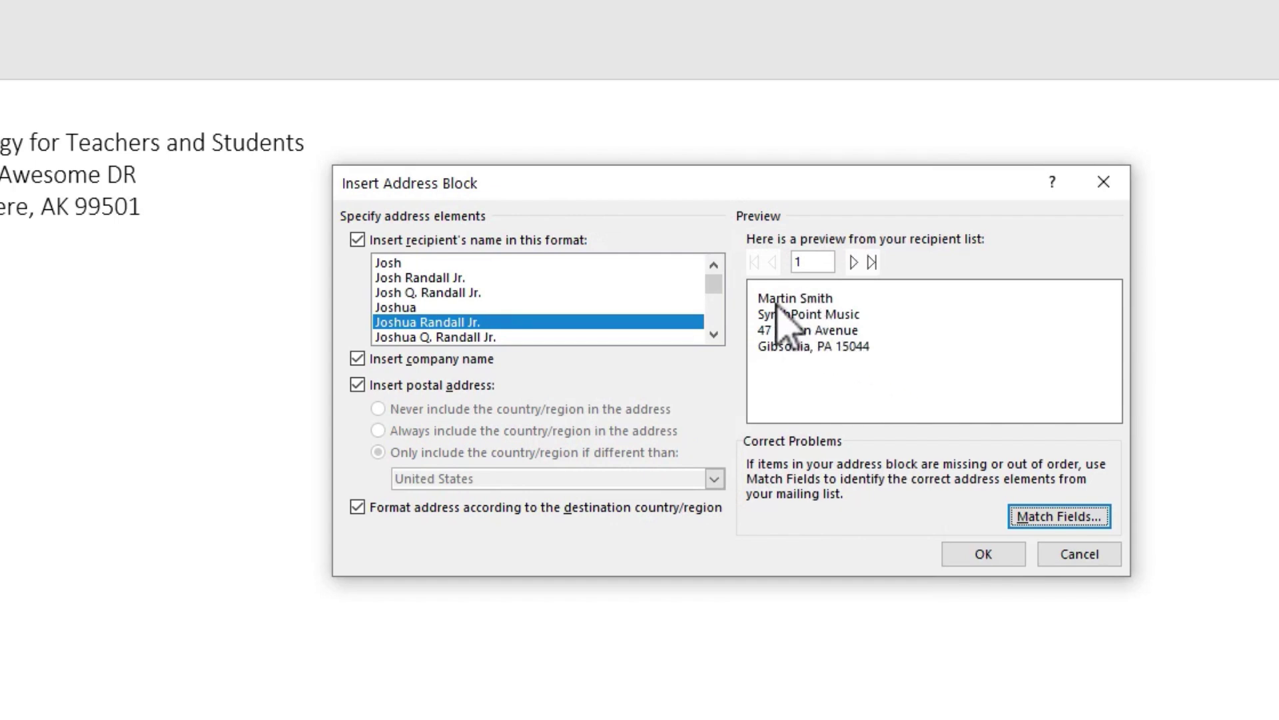
{"action": "left_click", "coordinate": [855, 262]}
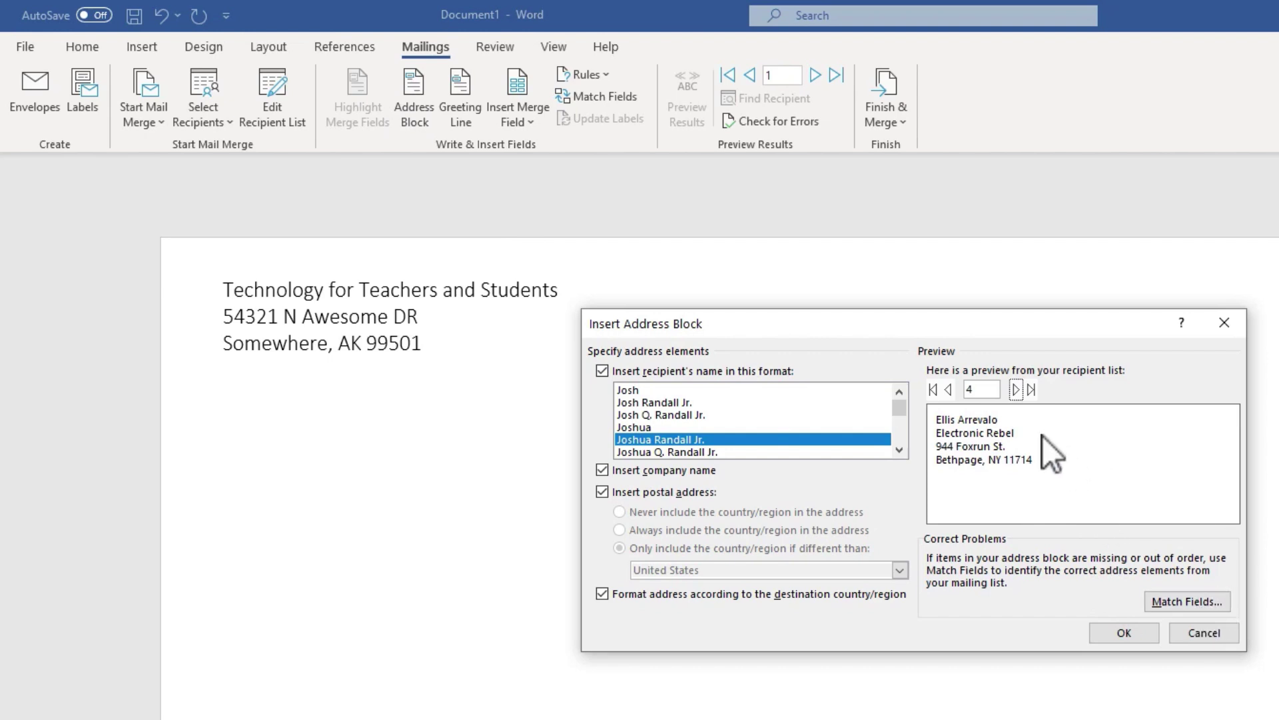
- Close Address Block without inserting it and add «First_Name» «Last_Name» as the first address line
{"action": "left_click", "coordinate": [1205, 632]}
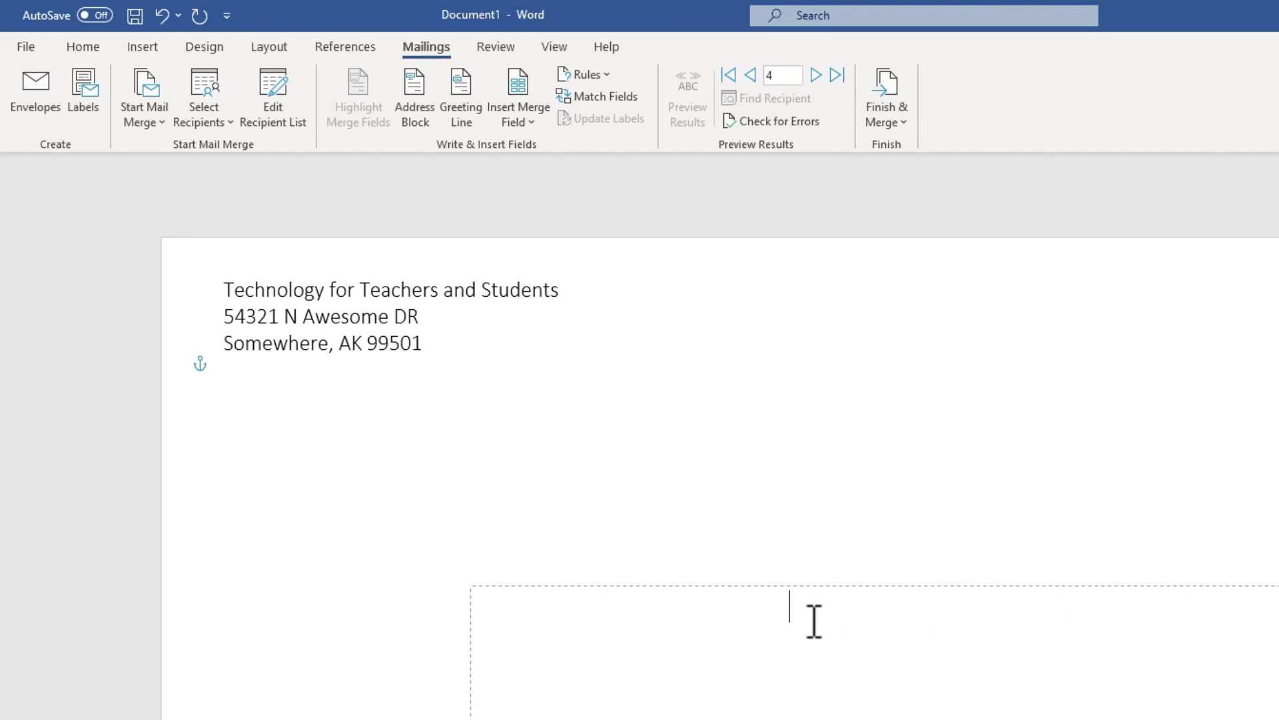
{"action": "left_click", "coordinate": [532, 122]}
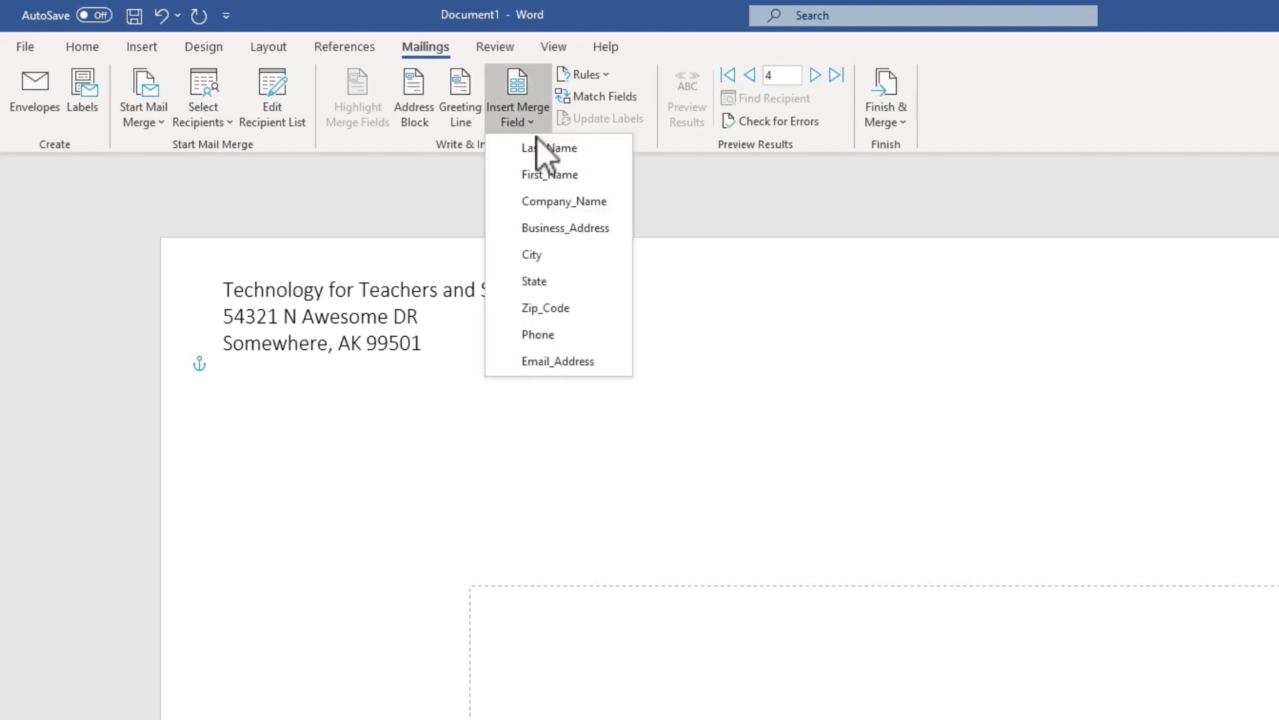
{"action": "left_click", "coordinate": [561, 174]}
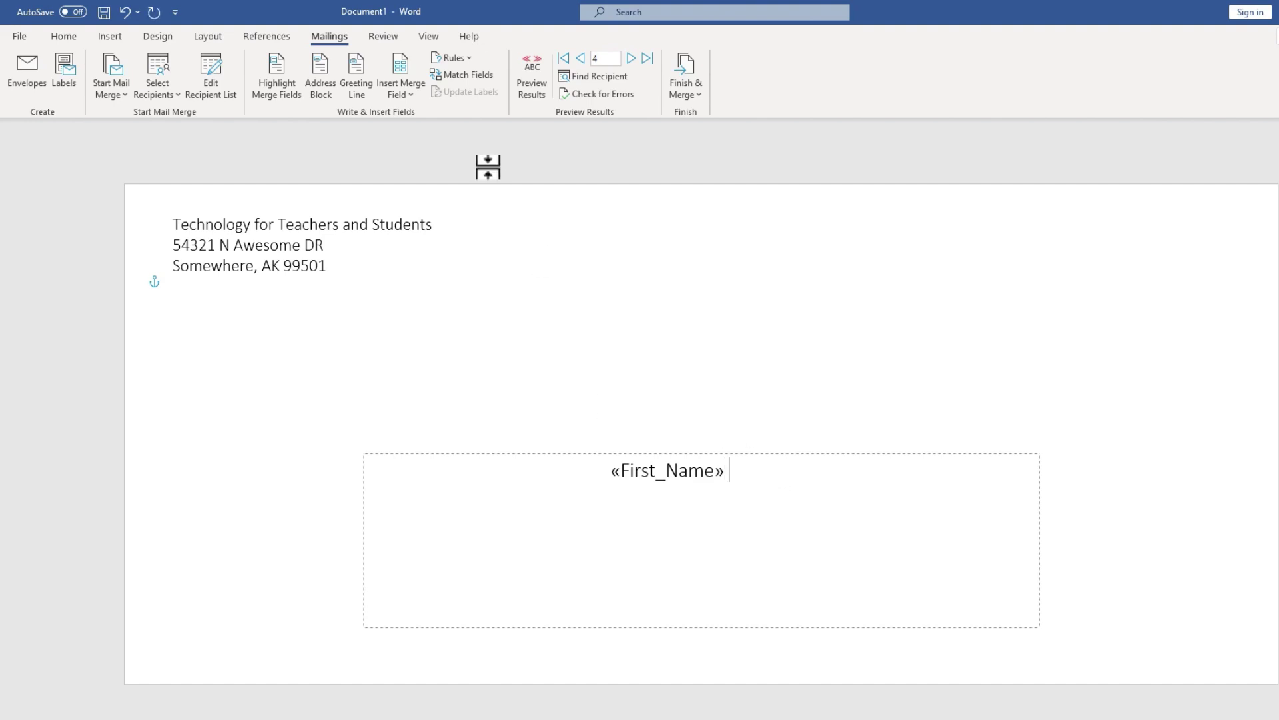
{"action": "left_click", "coordinate": [410, 83]}
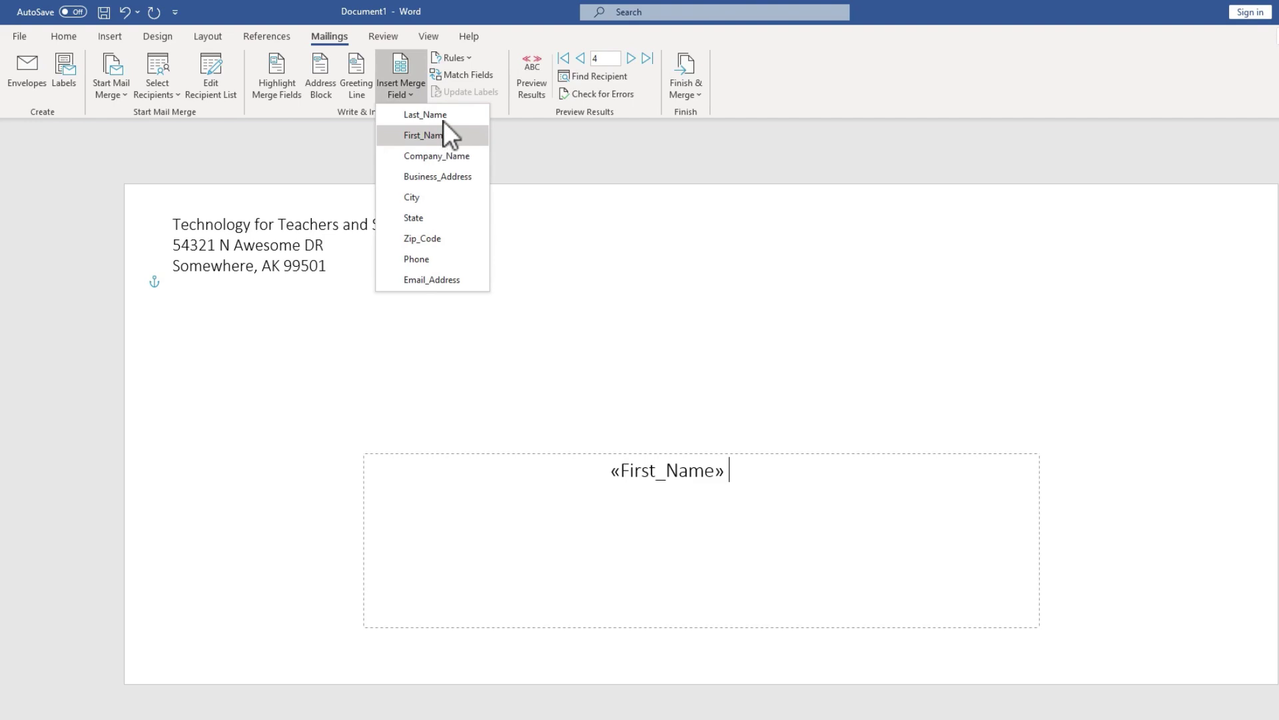
{"action": "left_click", "coordinate": [443, 116]}
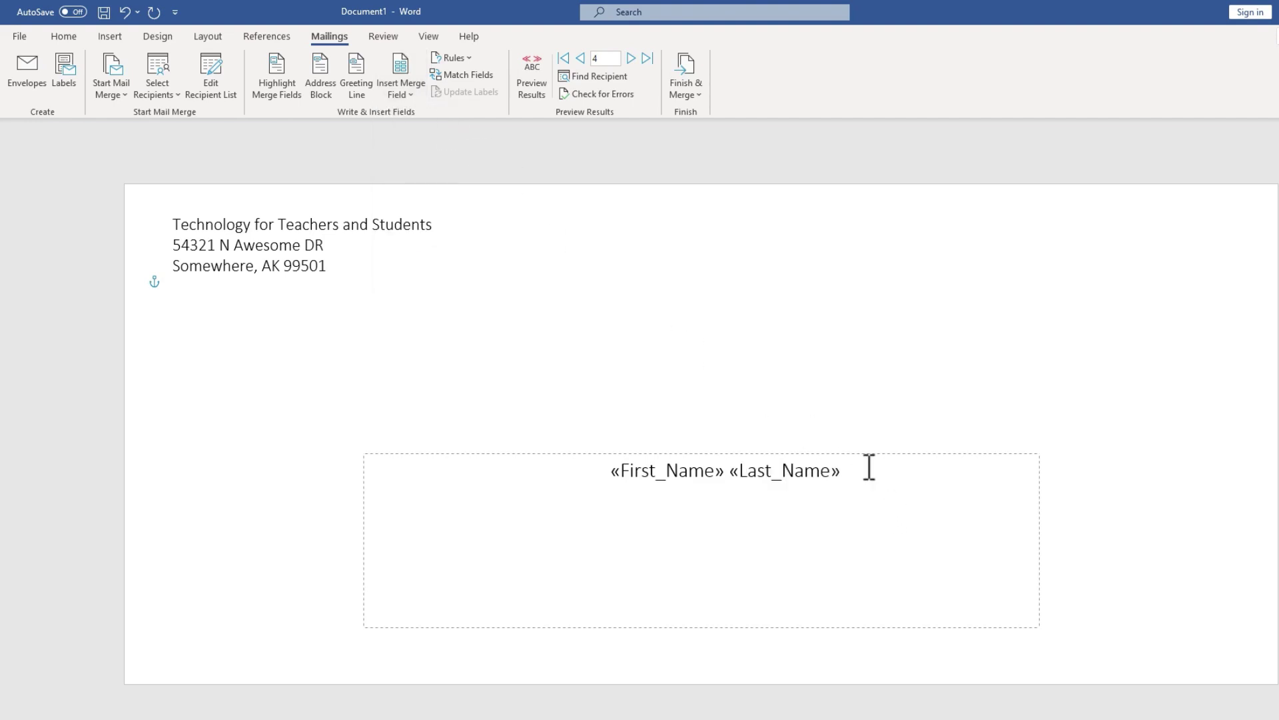
{"action": "key", "text": "Return"}
- Add «Company_Name» on the second line and «Business_Address» followed by a comma on the third
{"action": "left_click", "coordinate": [403, 85]}
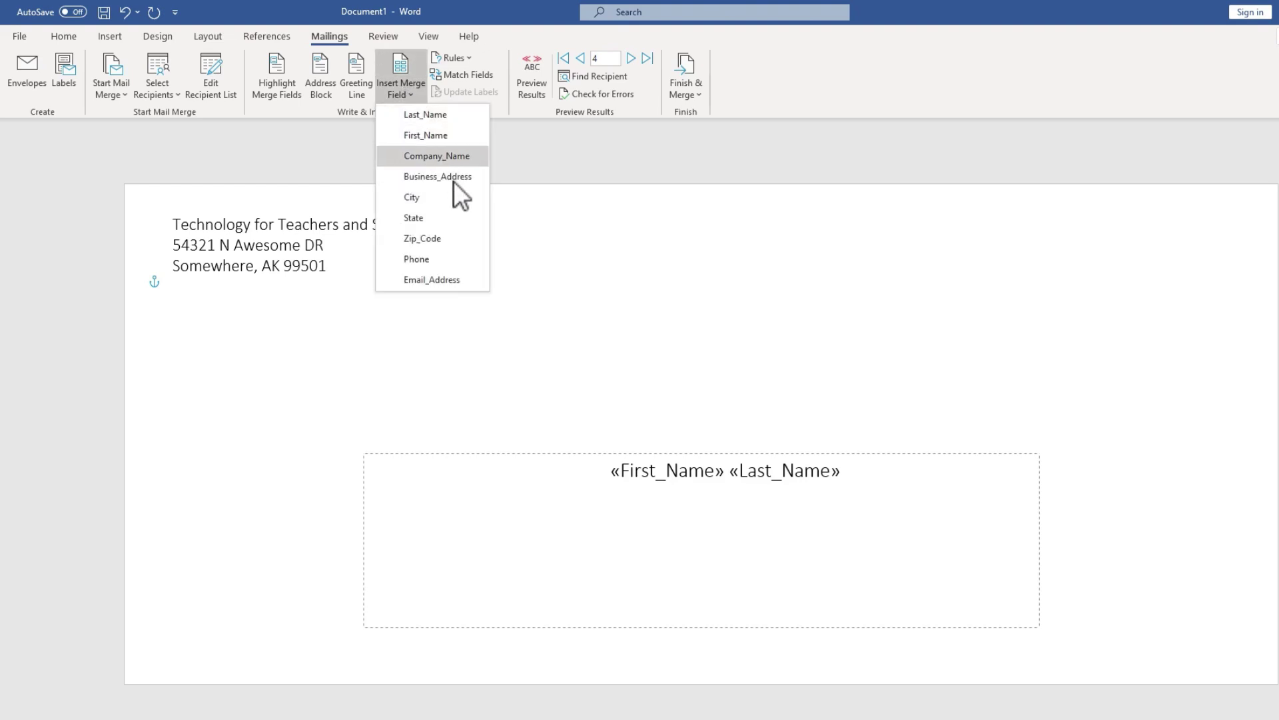
{"action": "left_click", "coordinate": [456, 157]}
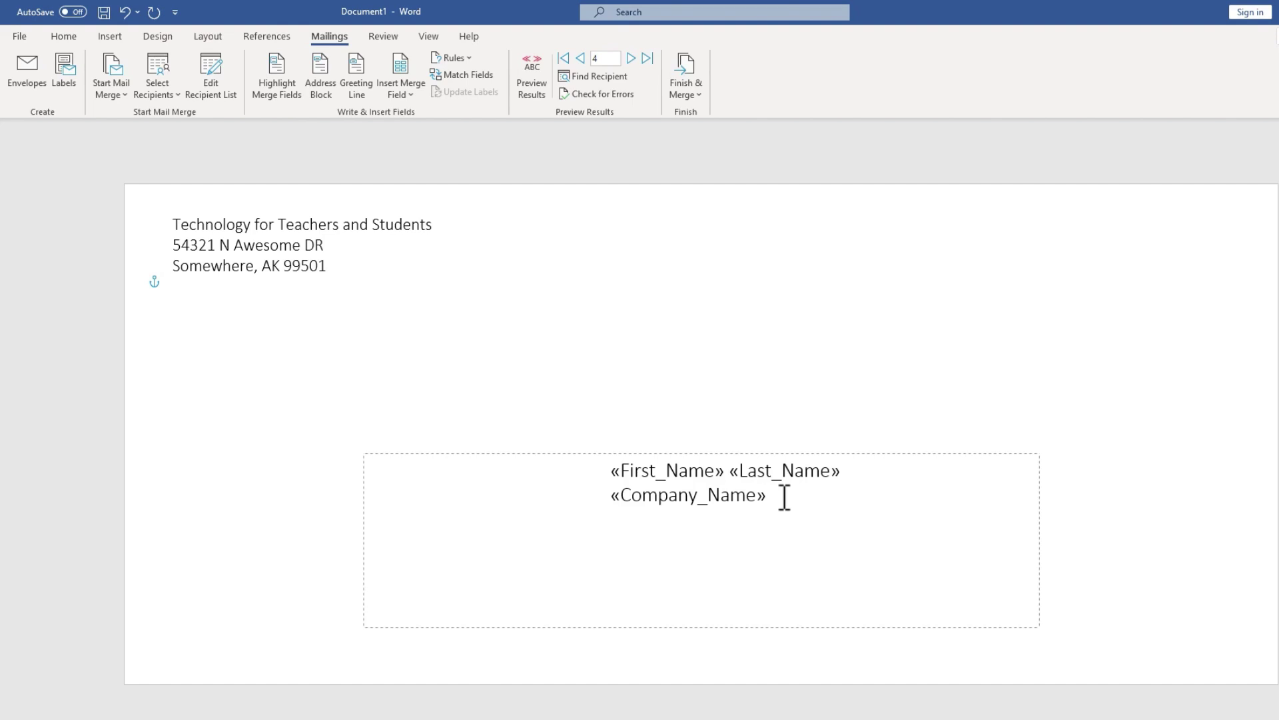
{"action": "key", "text": "Return"}
{"action": "left_click", "coordinate": [400, 83]}
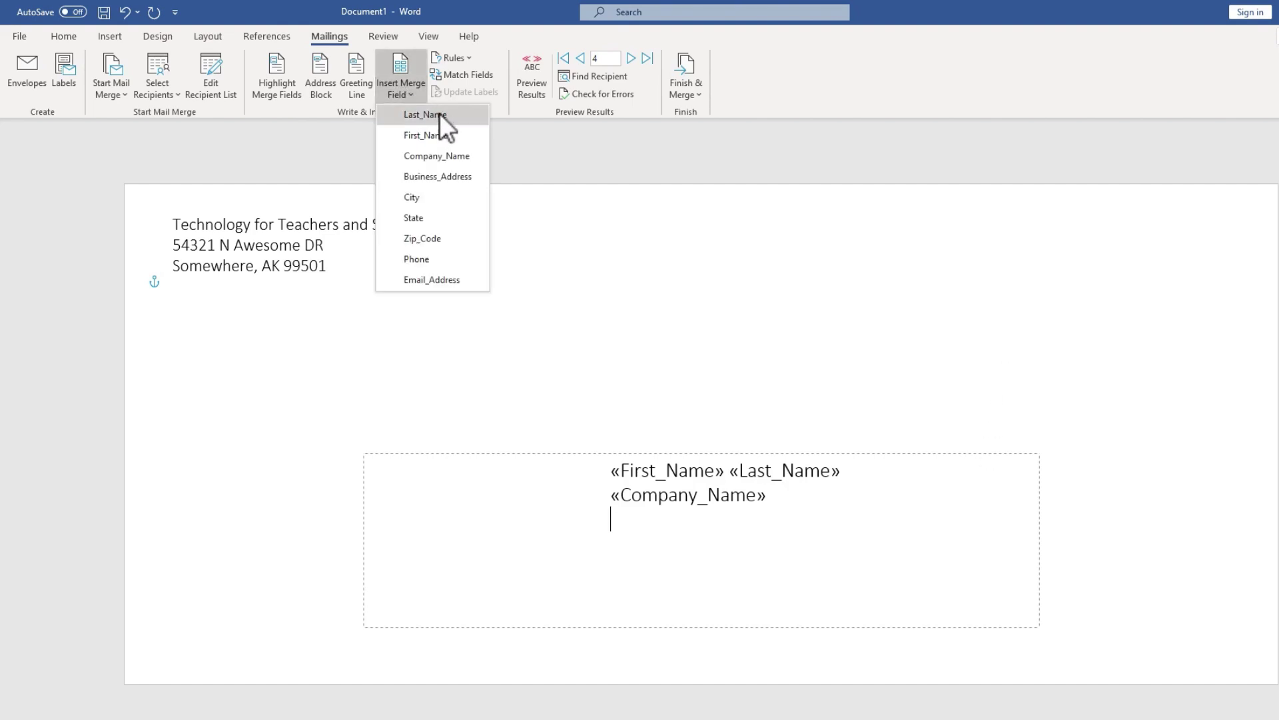
{"action": "left_click", "coordinate": [454, 177]}
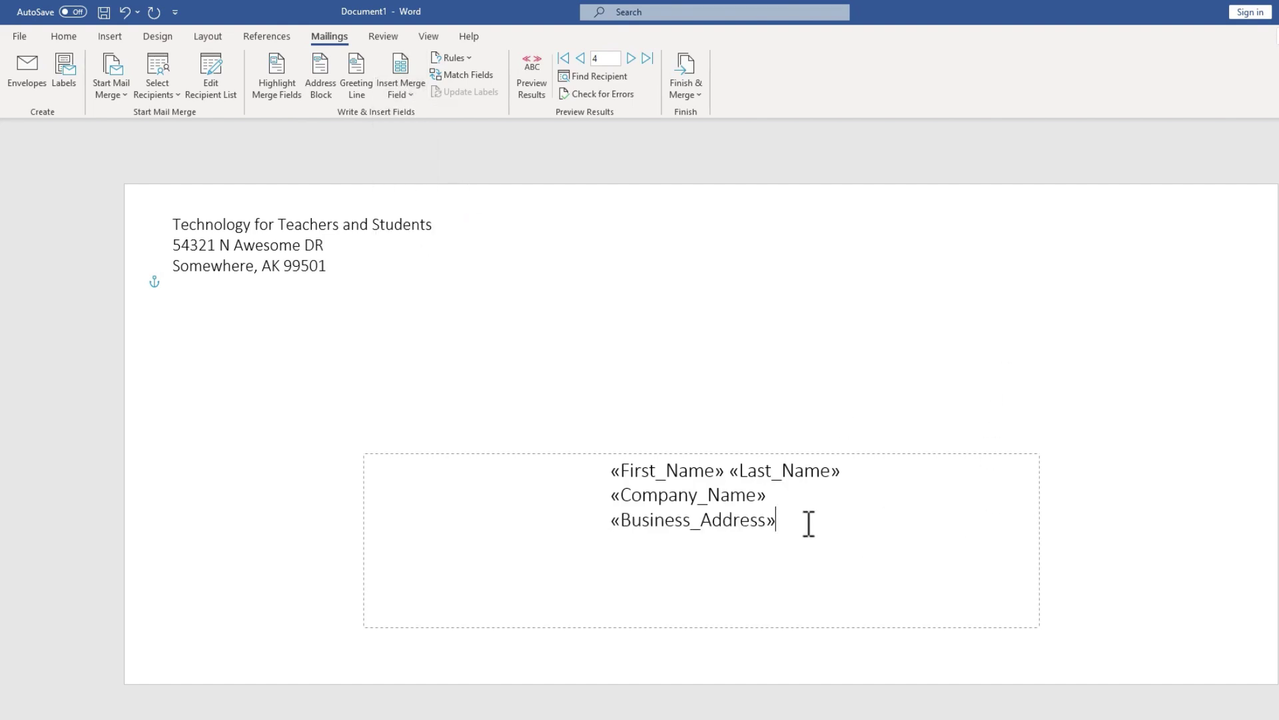
{"action": "type", "text": ","}
{"action": "key", "text": "Return"}
- Add «City», «State» and «Zip_Code» on the fourth line, briefly checking the Excel contacts list
{"action": "left_click", "coordinate": [402, 95]}
{"action": "left_click", "coordinate": [429, 199]}
{"action": "left_click", "coordinate": [394, 87]}
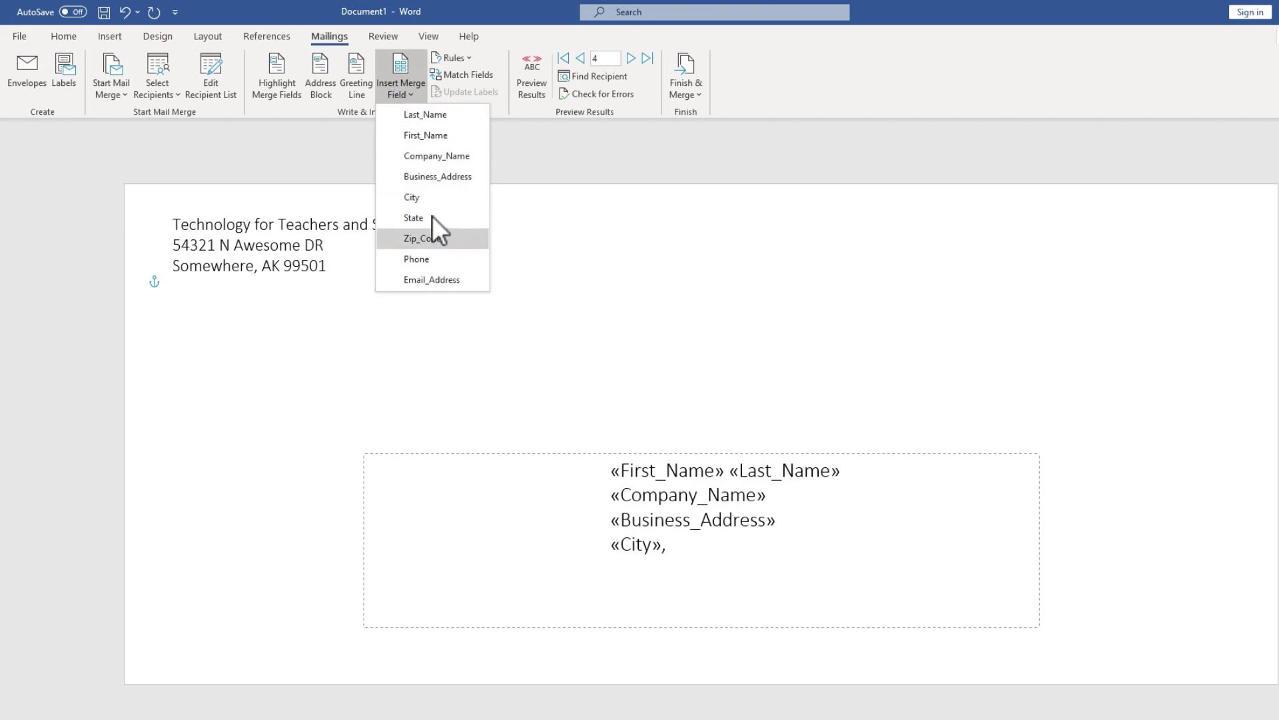
{"action": "left_click", "coordinate": [430, 213]}
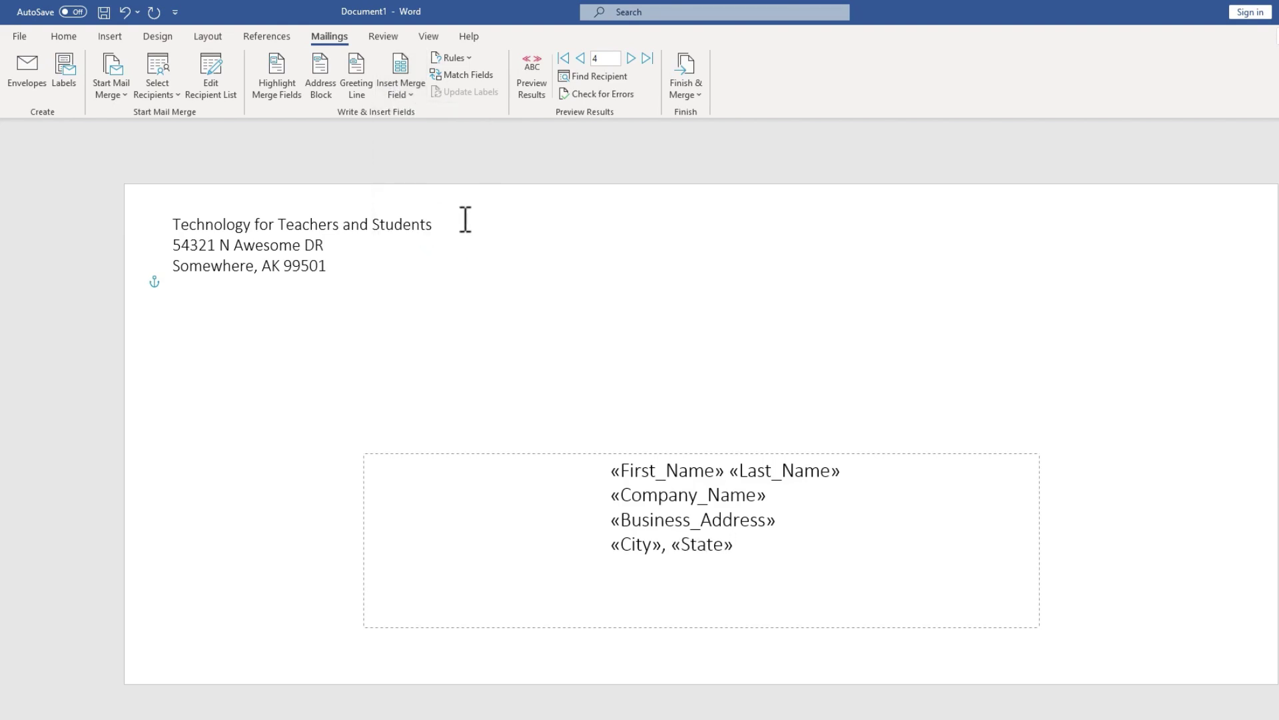
{"action": "left_click", "coordinate": [399, 88]}
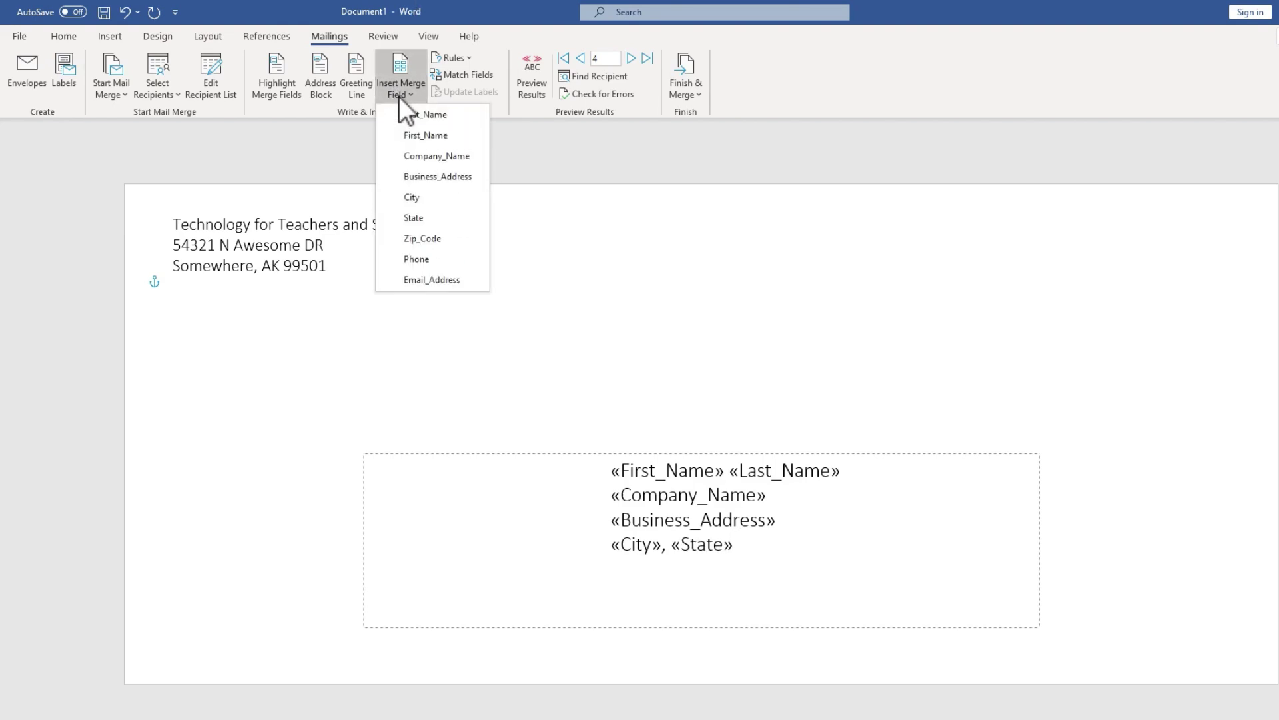
{"action": "left_click", "coordinate": [425, 240]}
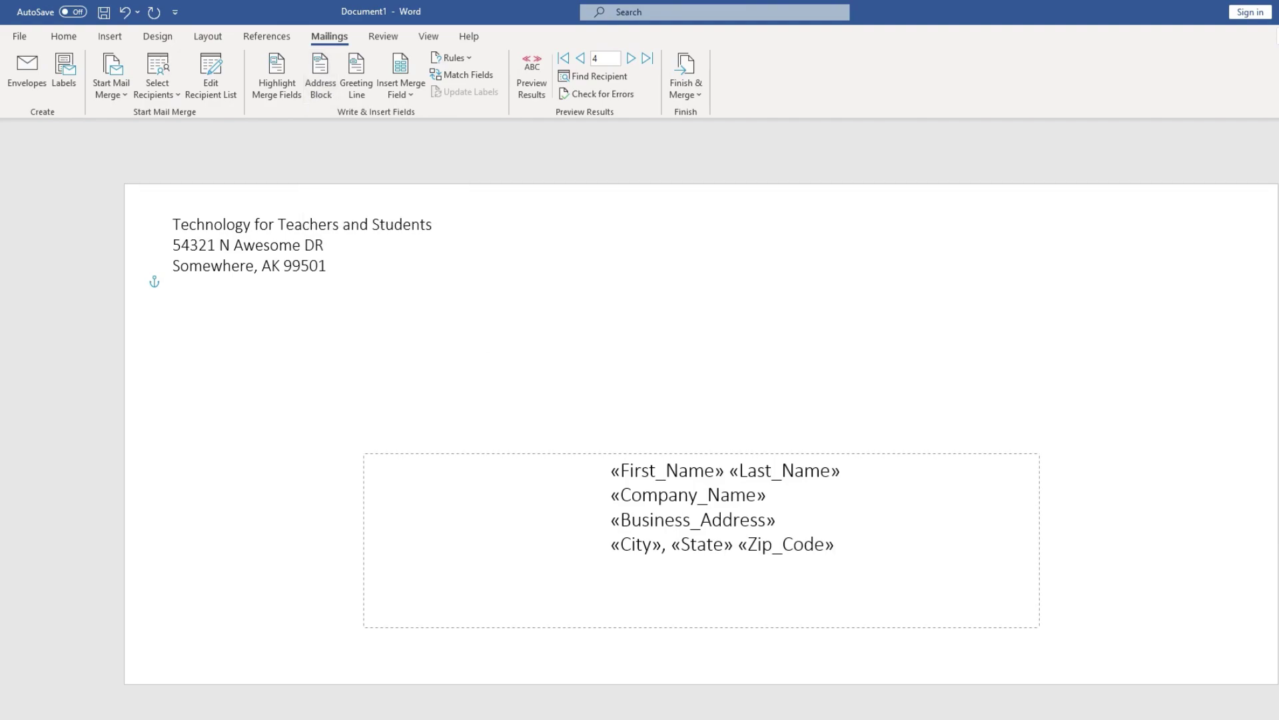
{"action": "key", "text": "alt+Tab"}
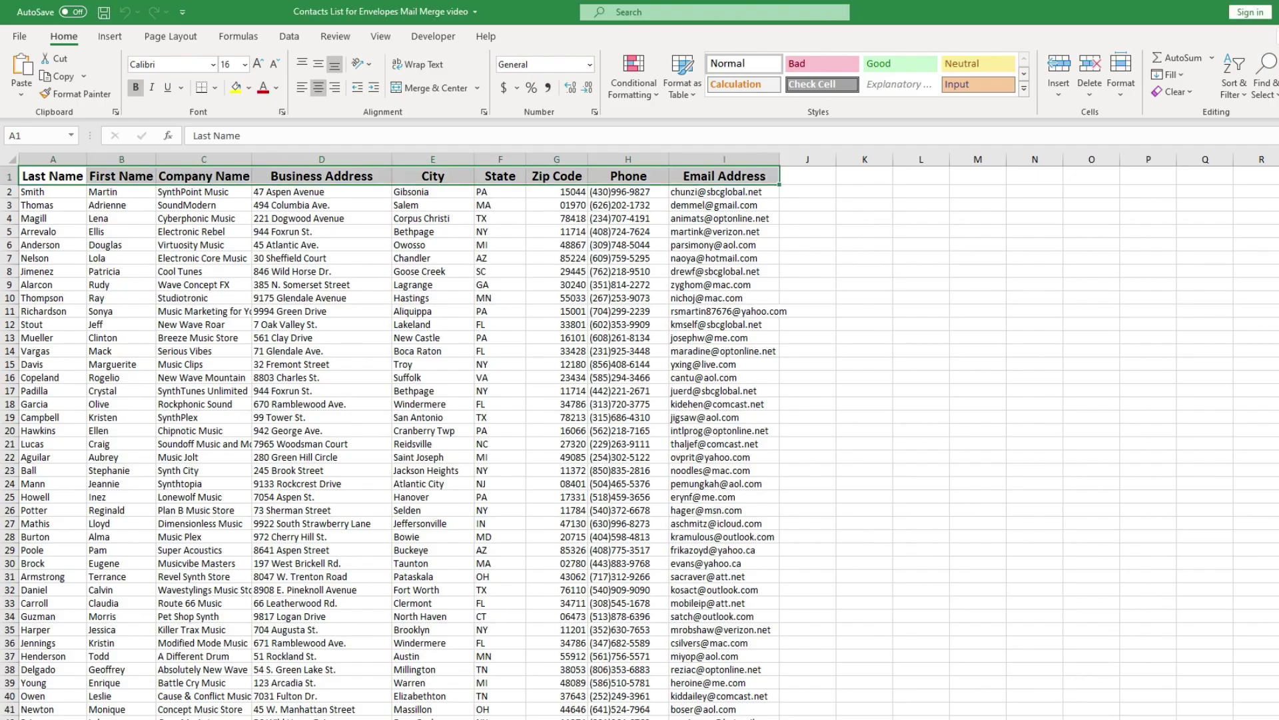
{"action": "key", "text": "alt+Tab"}
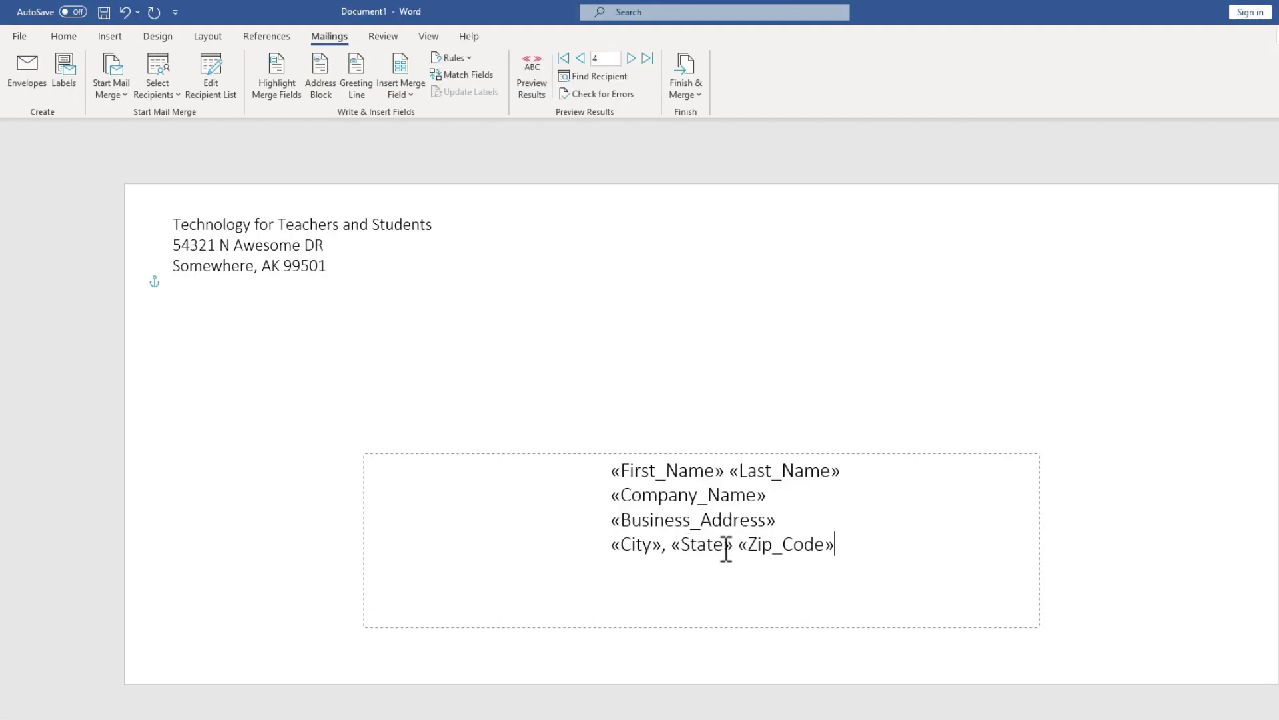
- Preview results with real recipient data and step through the records up to record 24
{"action": "left_click", "coordinate": [530, 67]}
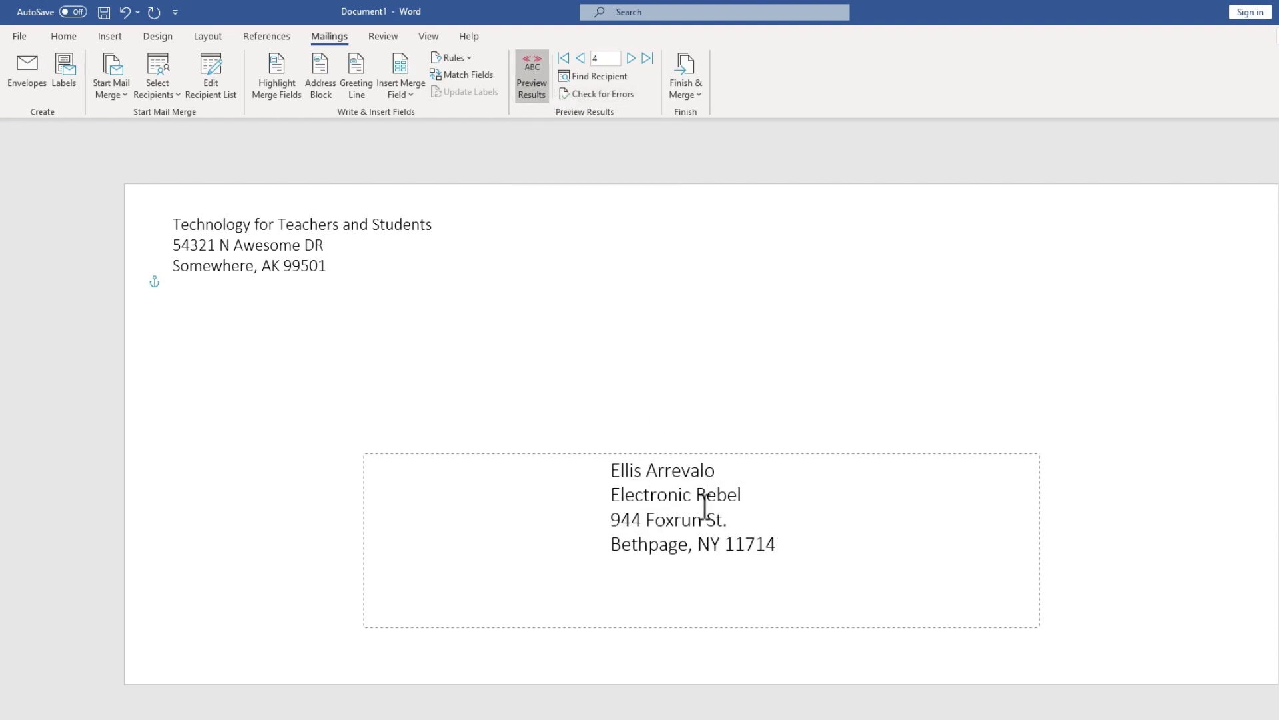
{"action": "left_click", "coordinate": [632, 59]}
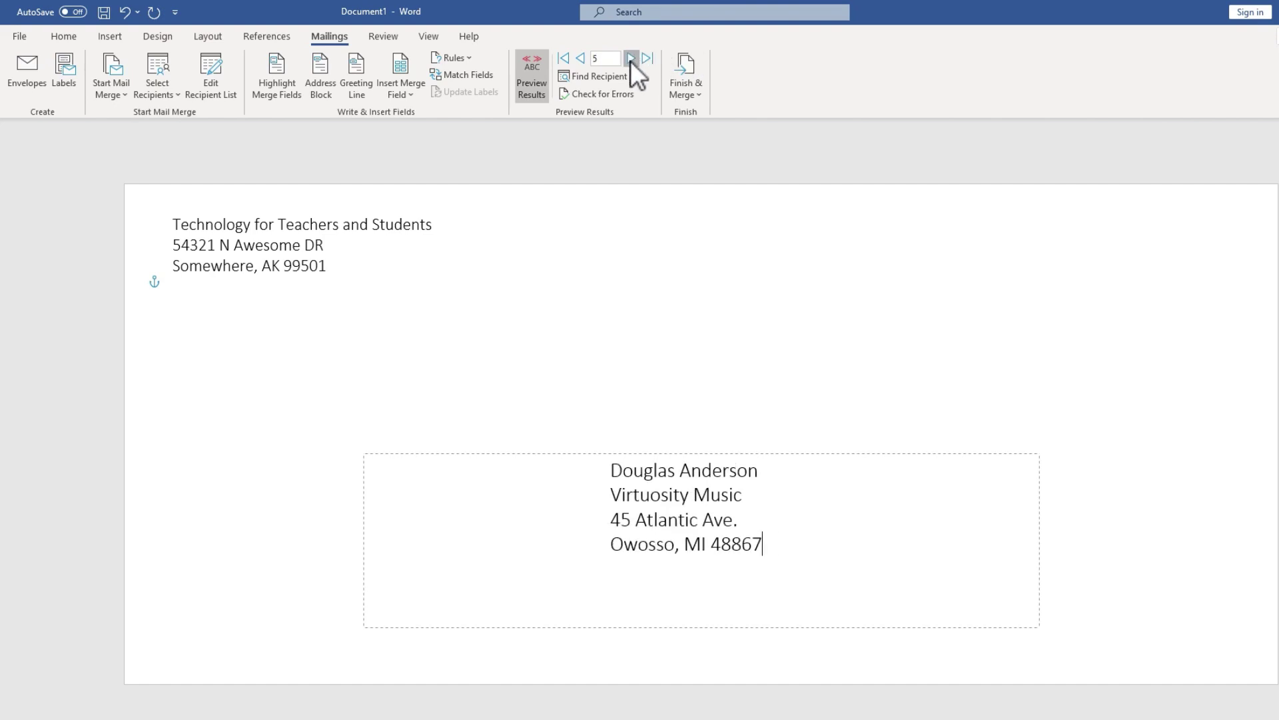
{"action": "left_click", "coordinate": [631, 58]}
{"action": "left_click", "coordinate": [630, 59]}
{"action": "left_click", "coordinate": [630, 58]}
{"action": "left_click", "coordinate": [631, 59]}
{"action": "left_click", "coordinate": [630, 59]}
{"action": "left_click", "coordinate": [630, 59]}
{"action": "left_click", "coordinate": [630, 59]}
{"action": "left_click", "coordinate": [631, 59]}
{"action": "left_click", "coordinate": [631, 58]}
{"action": "left_click", "coordinate": [630, 58]}
{"action": "left_click", "coordinate": [631, 58]}
{"action": "left_click", "coordinate": [631, 59]}
{"action": "double_click", "coordinate": [631, 58]}
{"action": "left_click", "coordinate": [630, 59]}
{"action": "left_click", "coordinate": [630, 60]}
{"action": "left_click", "coordinate": [629, 60]}
{"action": "left_click", "coordinate": [629, 60]}
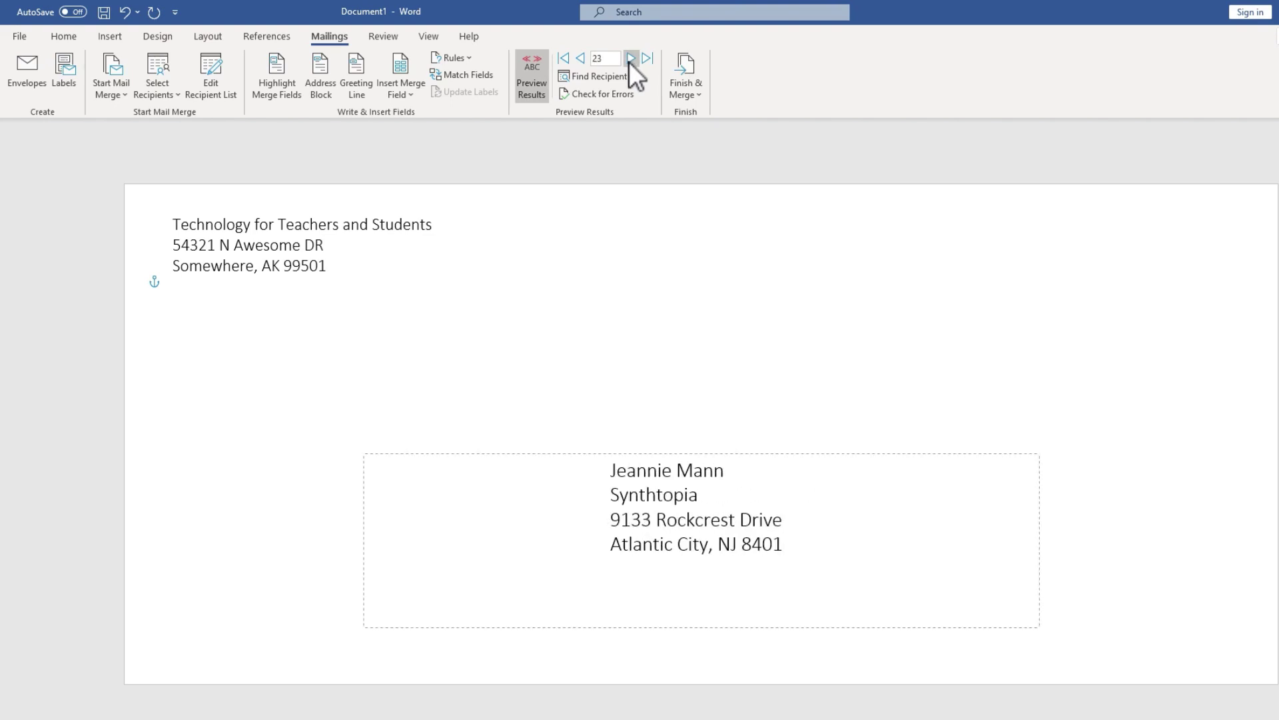
{"action": "left_click", "coordinate": [629, 60]}
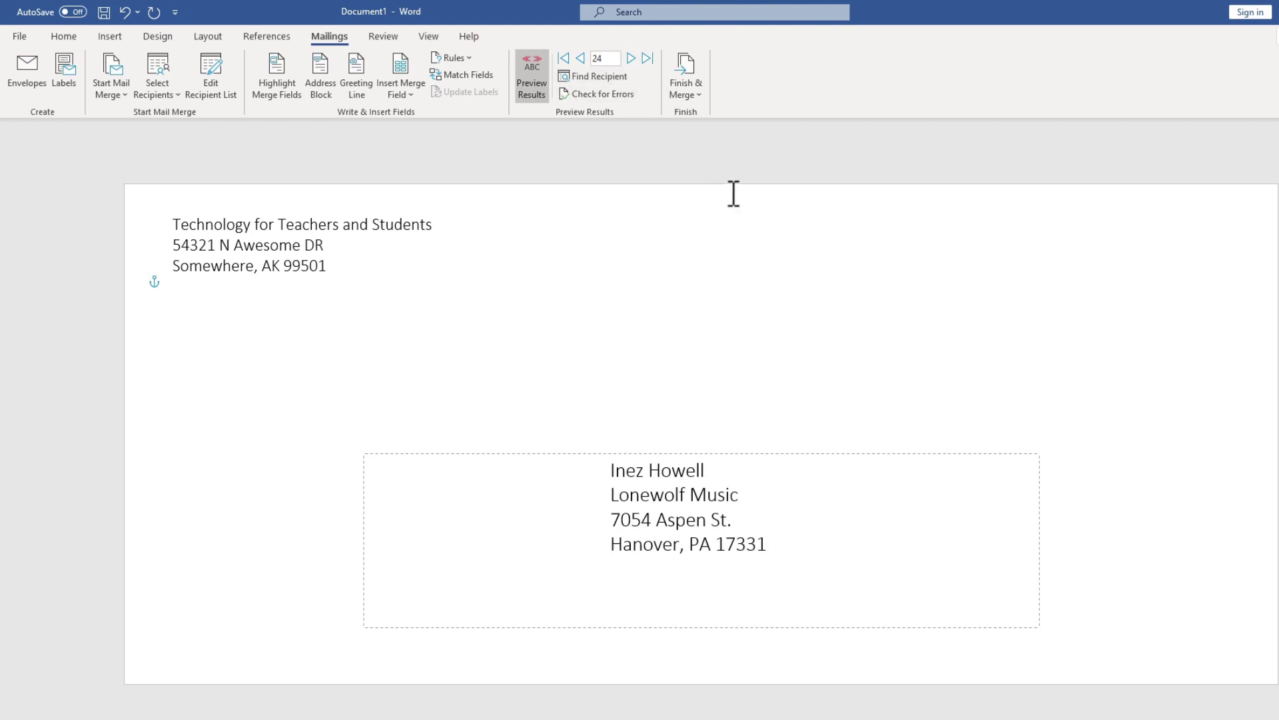
- Try Find Recipient and Check for Errors without using them, then return to the first record
{"action": "left_click", "coordinate": [623, 76]}
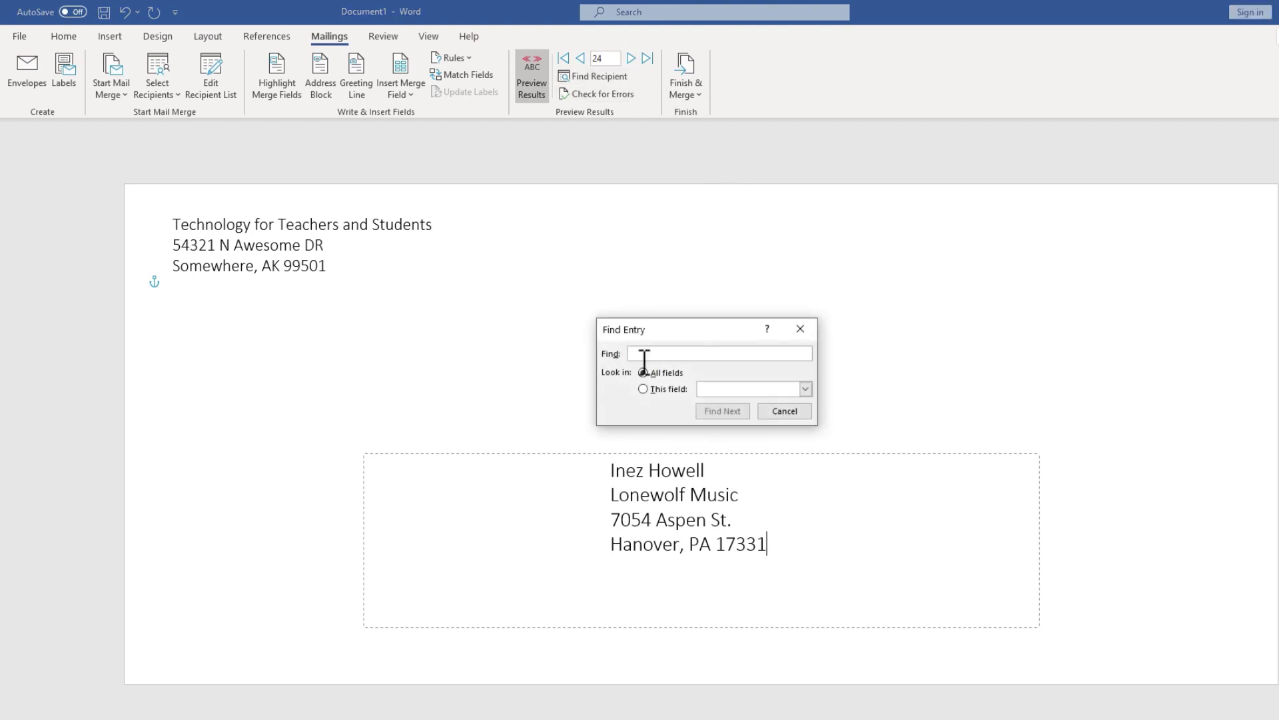
{"action": "left_click", "coordinate": [782, 410]}
{"action": "left_click", "coordinate": [626, 93]}
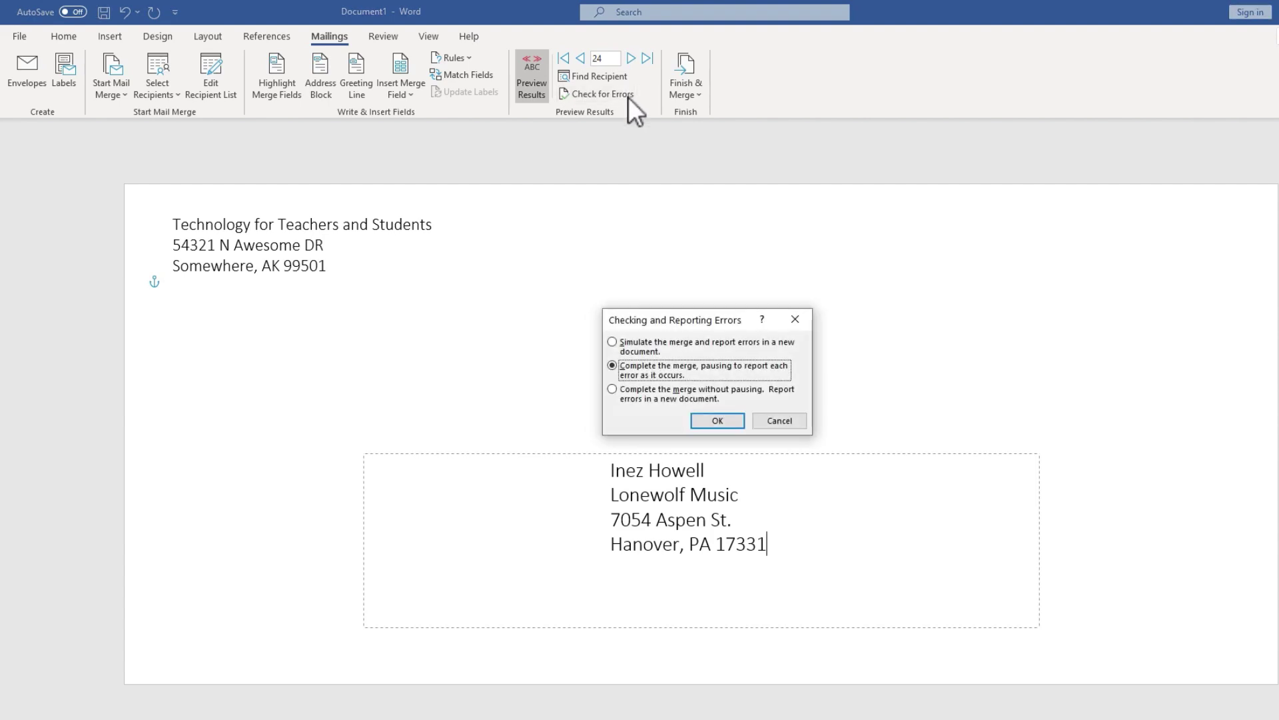
{"action": "left_click", "coordinate": [779, 420]}
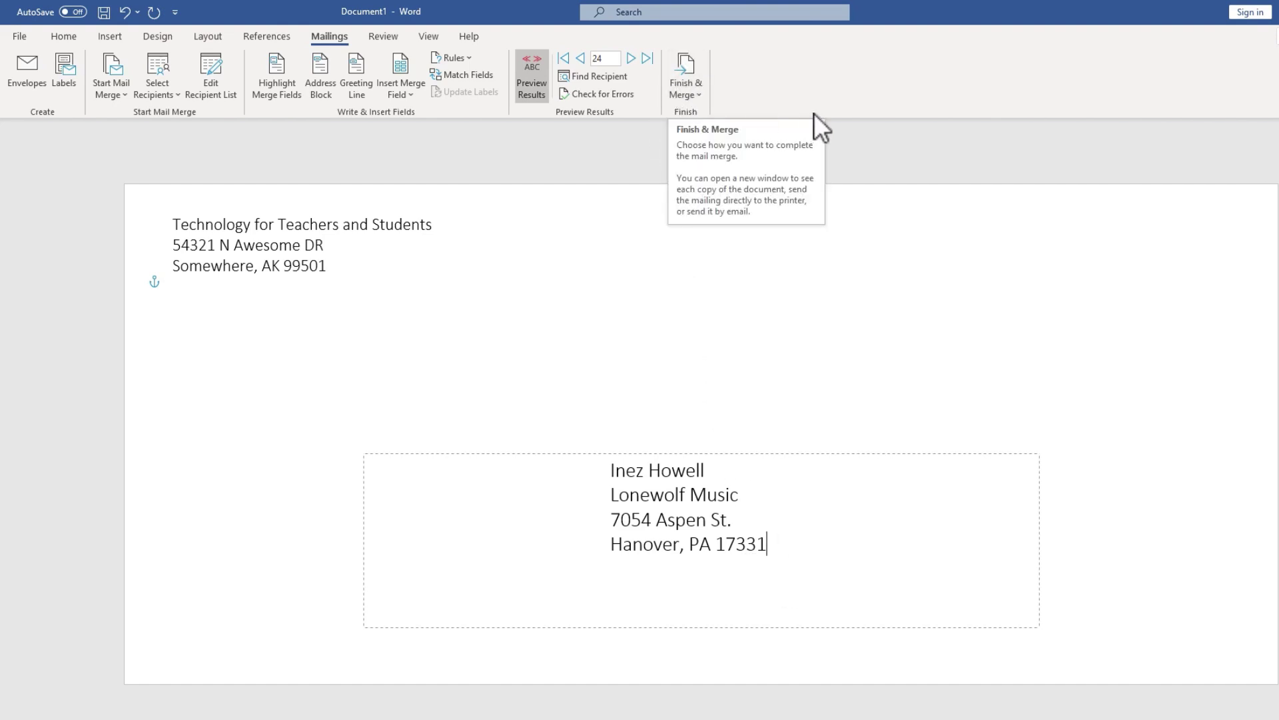
{"action": "left_click", "coordinate": [564, 58]}
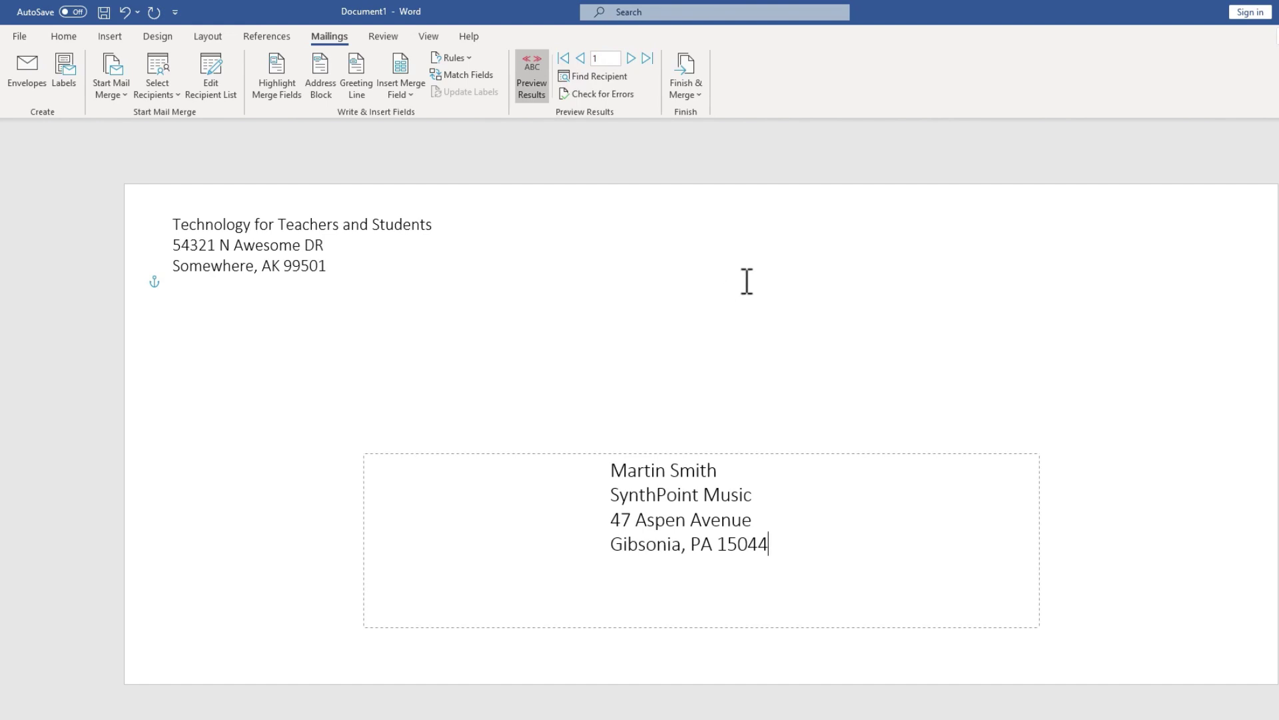
- Merge all envelope records to the printer and print them on the Brother HL-L2340D series
{"action": "left_click", "coordinate": [695, 70]}
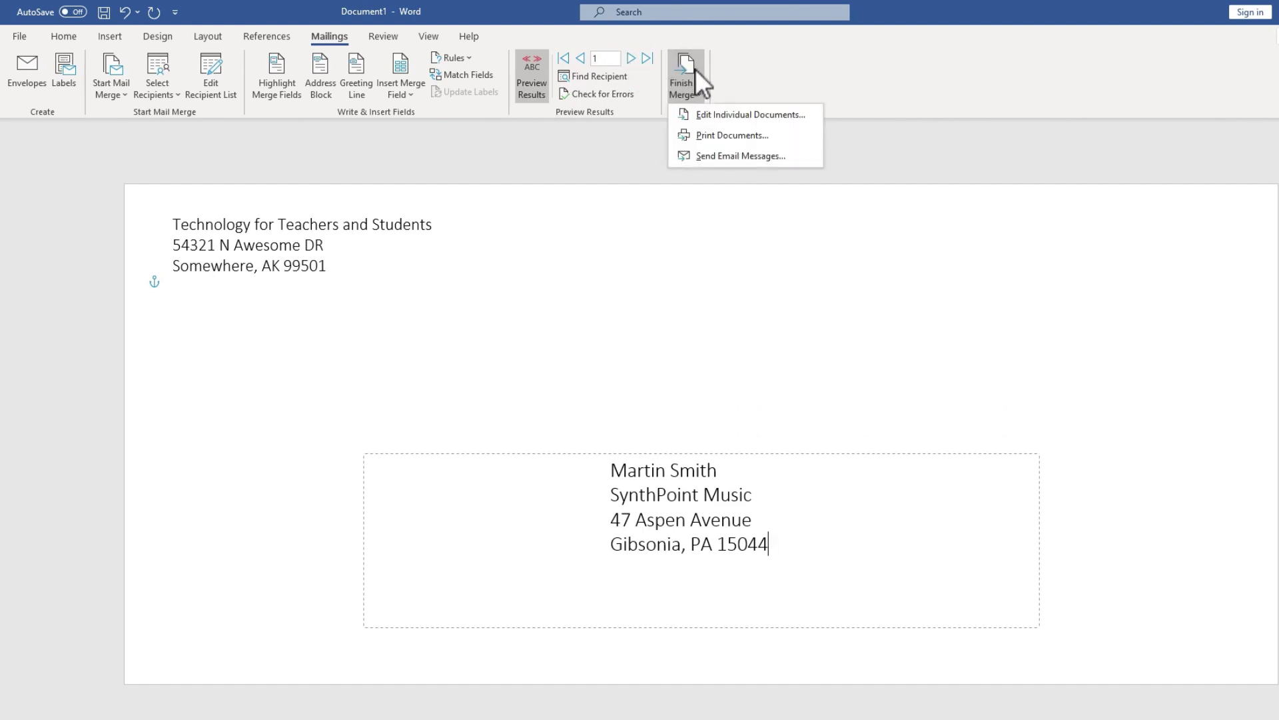
{"action": "left_click", "coordinate": [762, 134]}
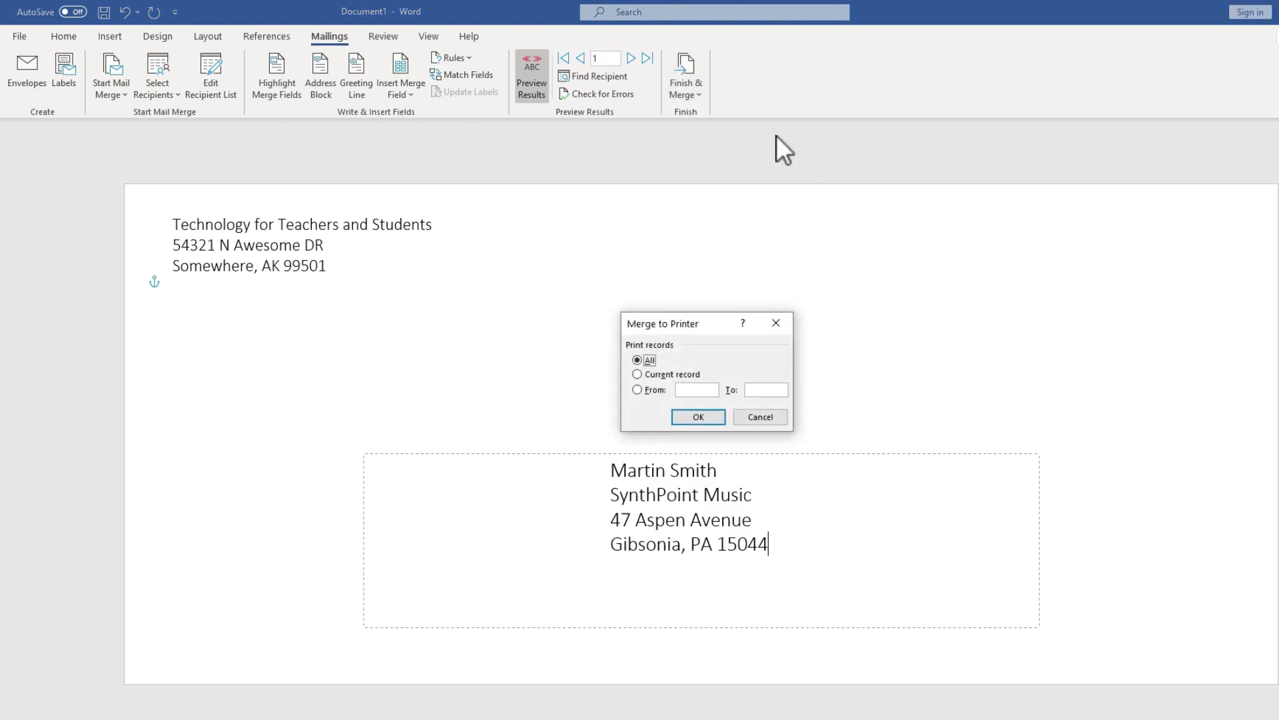
{"action": "left_click", "coordinate": [639, 374]}
{"action": "left_click", "coordinate": [645, 359]}
{"action": "left_click", "coordinate": [701, 414]}
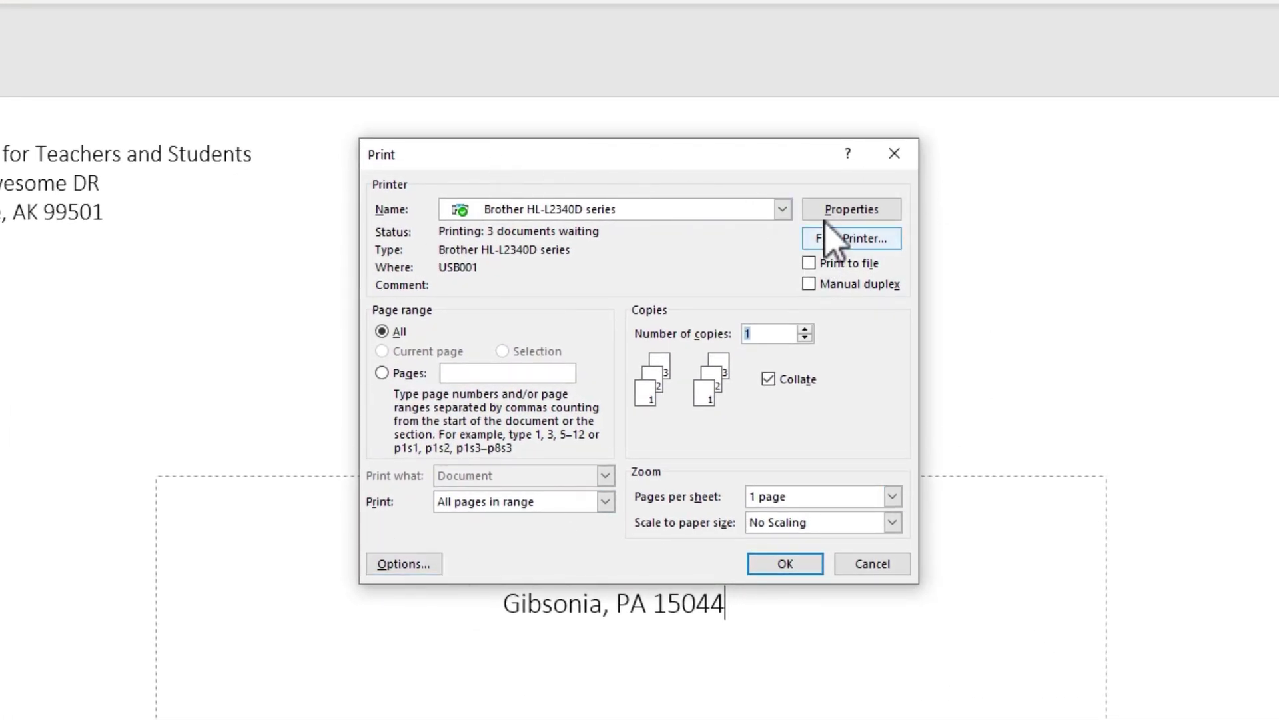
{"action": "left_click", "coordinate": [782, 209]}
{"action": "left_click", "coordinate": [782, 208]}
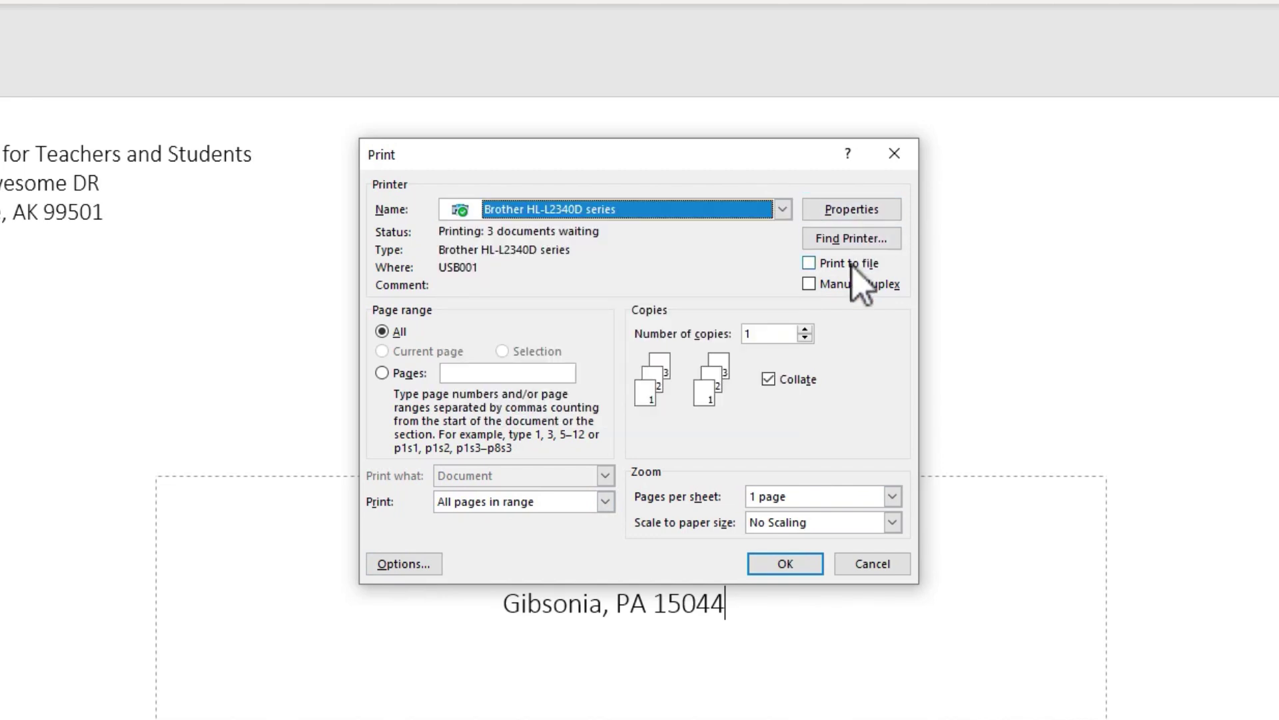
{"action": "left_click", "coordinate": [800, 562]}
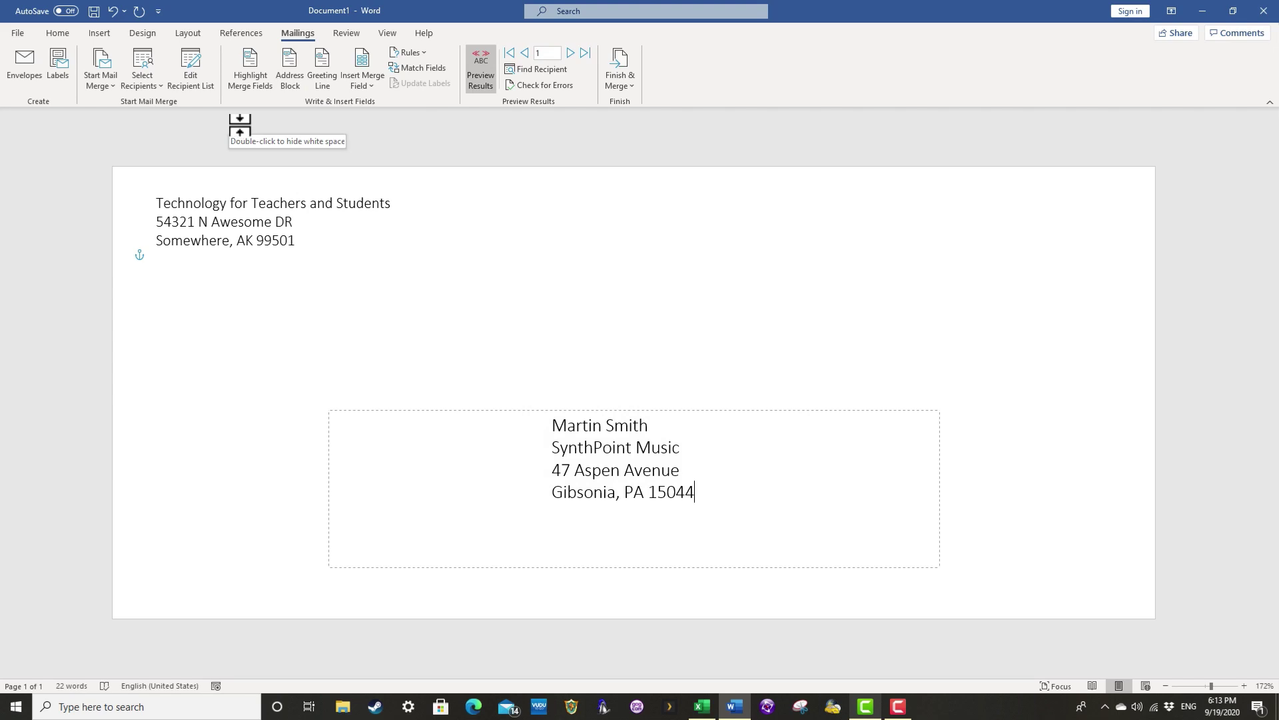
{"action": "left_click", "coordinate": [194, 128]}
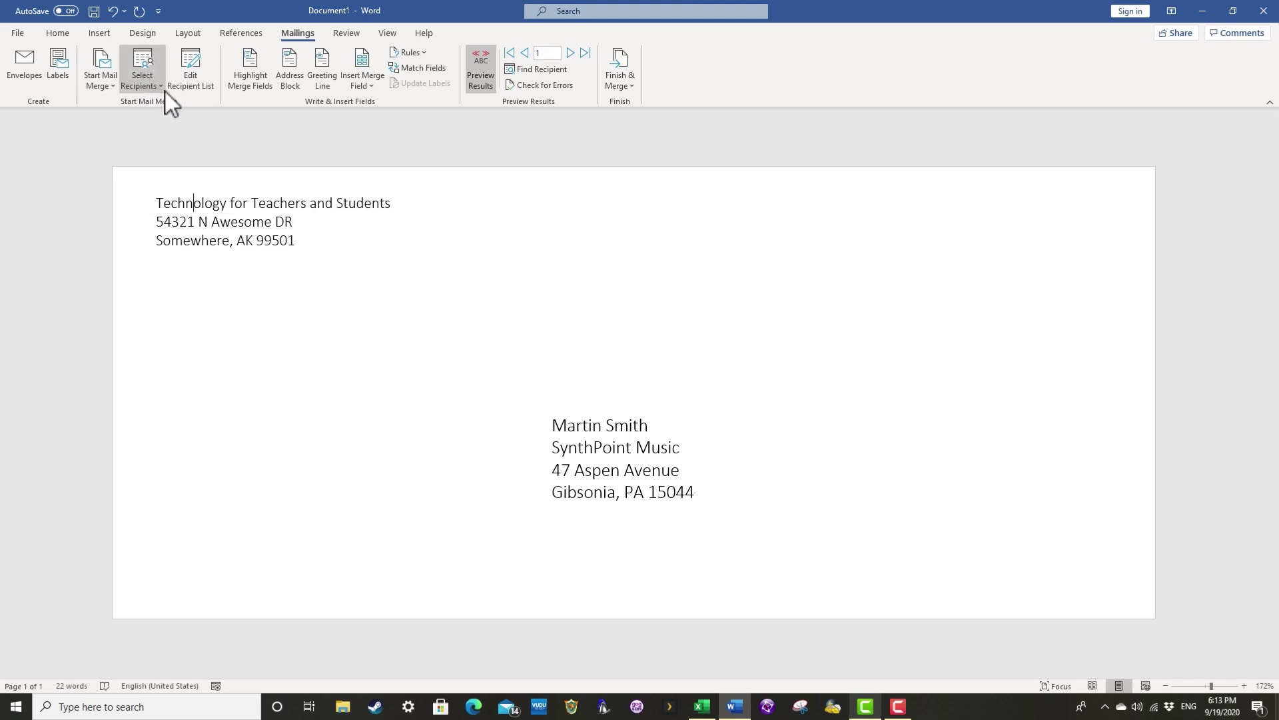
{"action": "left_click", "coordinate": [107, 81]}
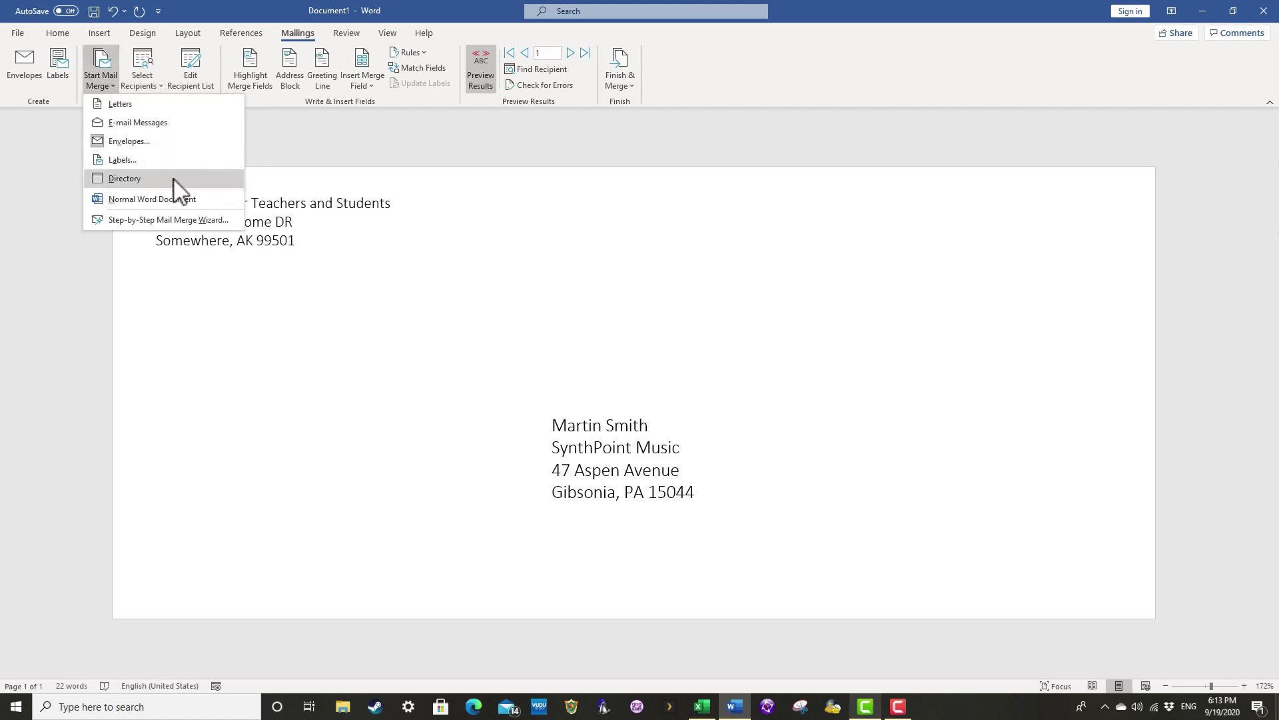
{"action": "left_click", "coordinate": [209, 222]}
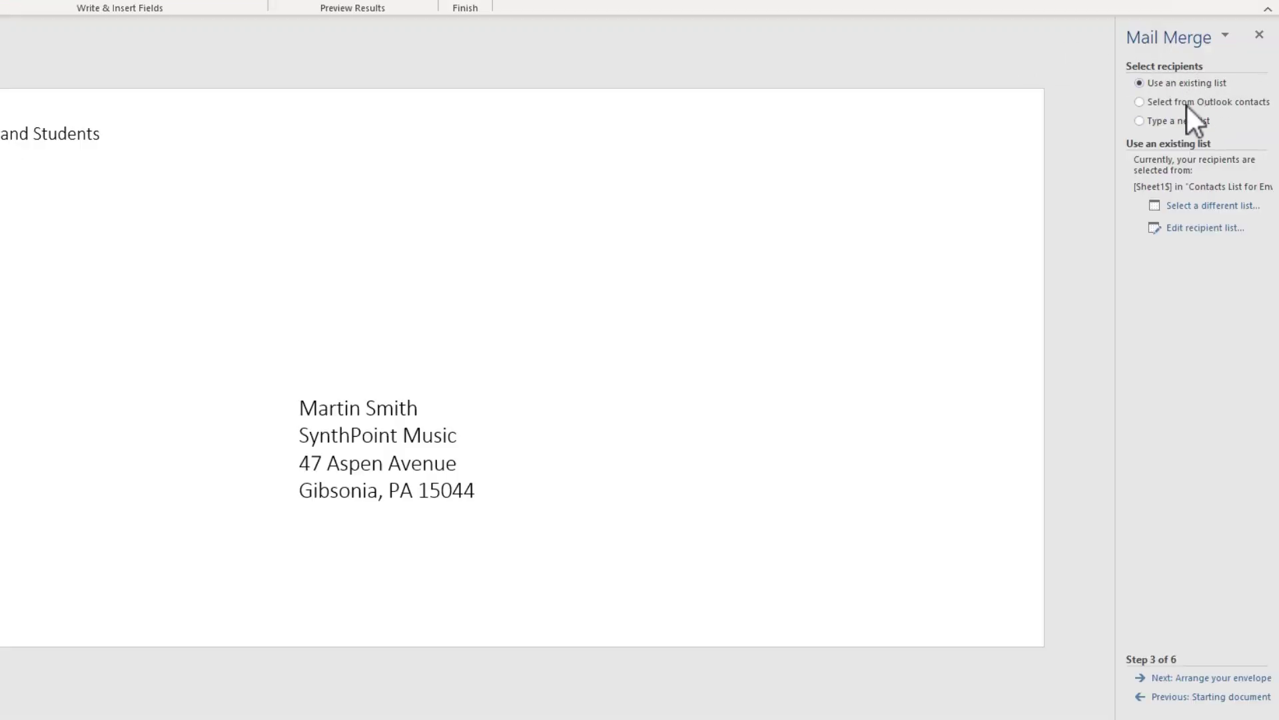
{"action": "left_click", "coordinate": [1181, 680]}
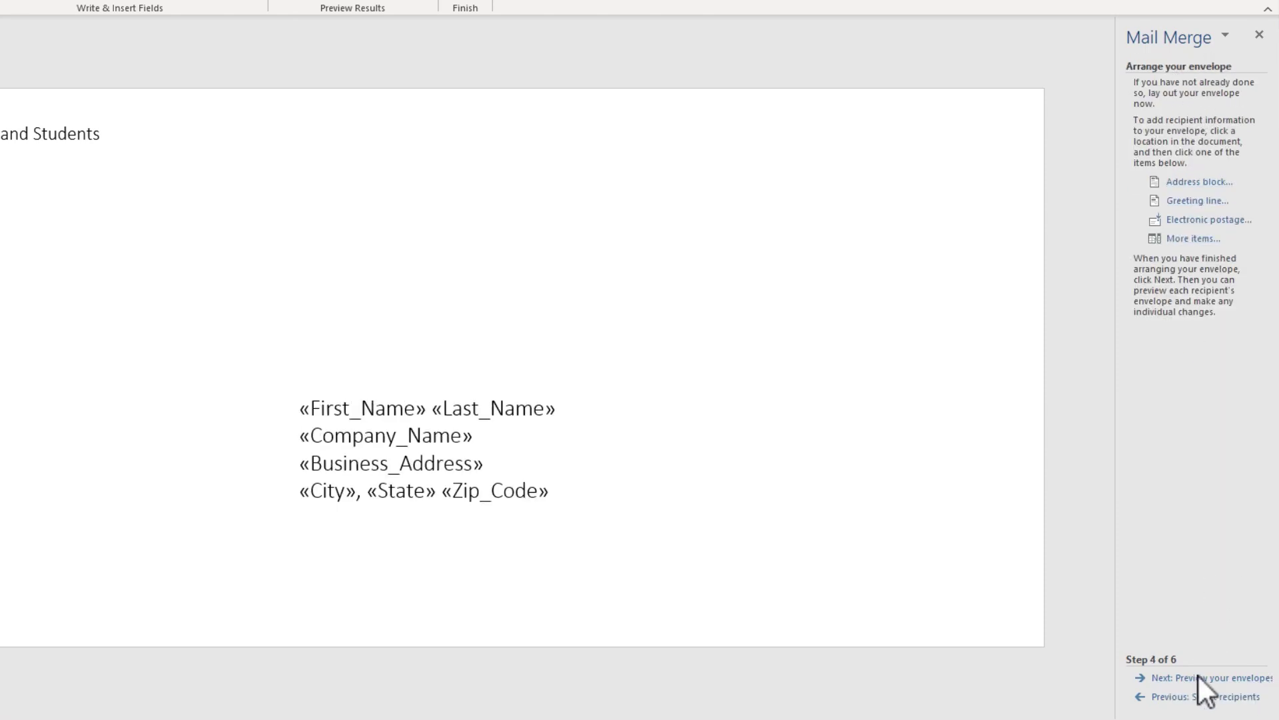
{"action": "left_click", "coordinate": [1223, 681]}
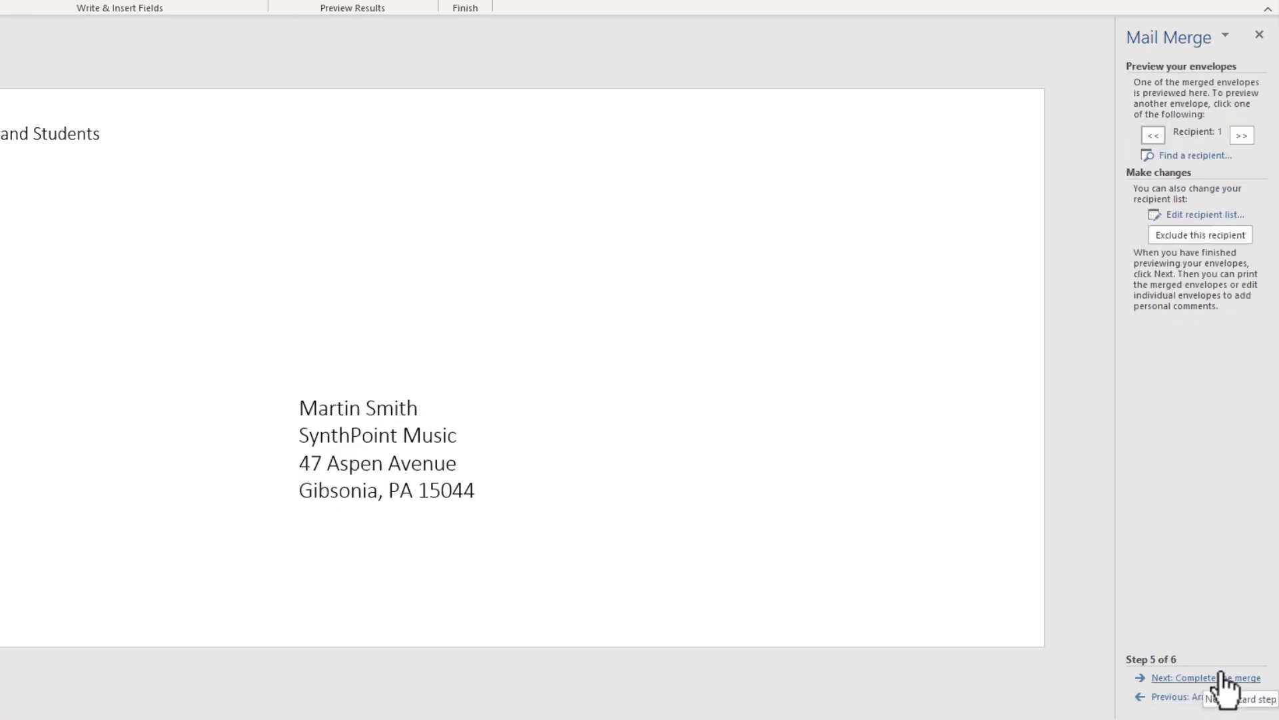
{"action": "left_click", "coordinate": [1223, 681]}
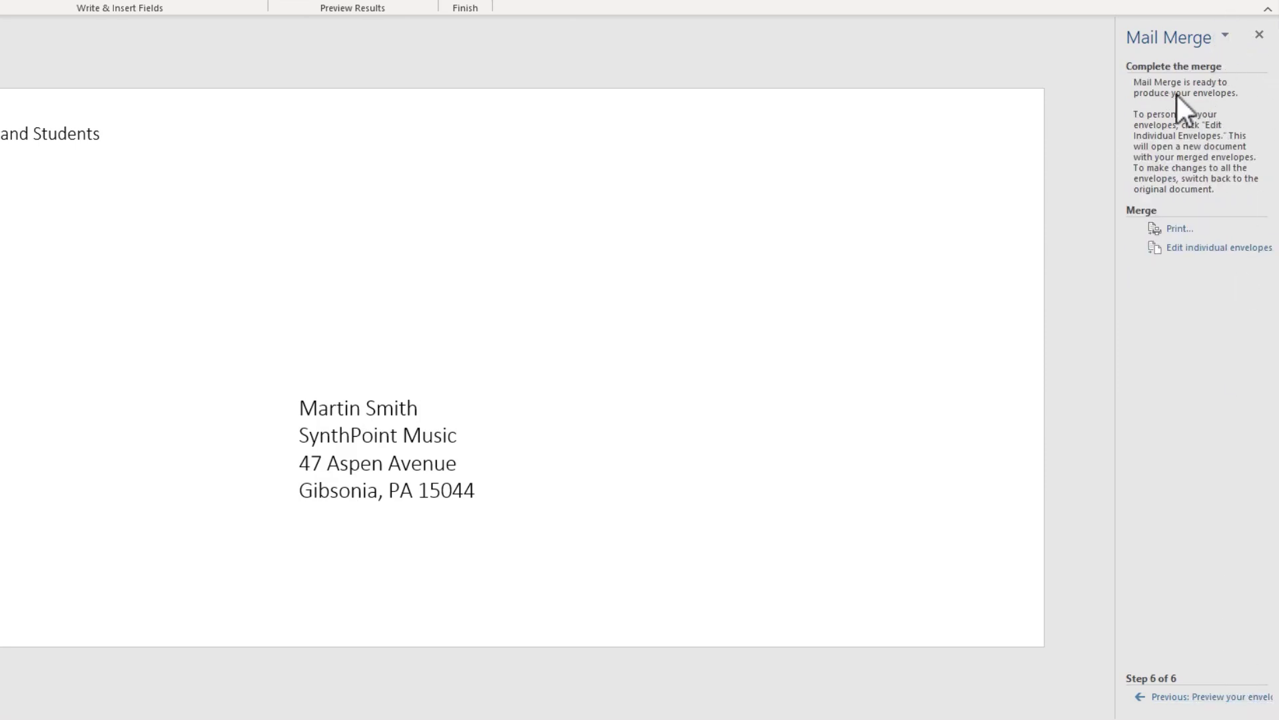
{"action": "left_click", "coordinate": [1259, 34]}
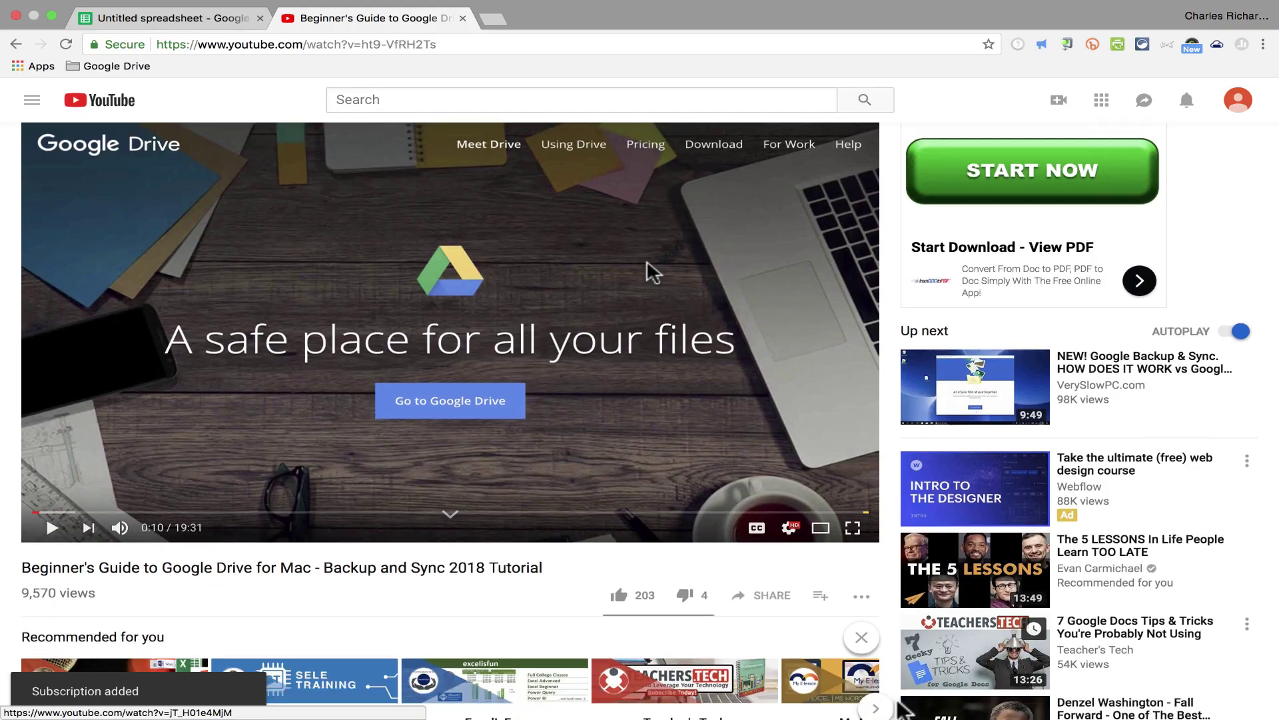
- Scroll down the YouTube video page during the channel outro
{"action": "scroll", "coordinate": [893, 703], "scroll_direction": "down", "scroll_amount": 3}
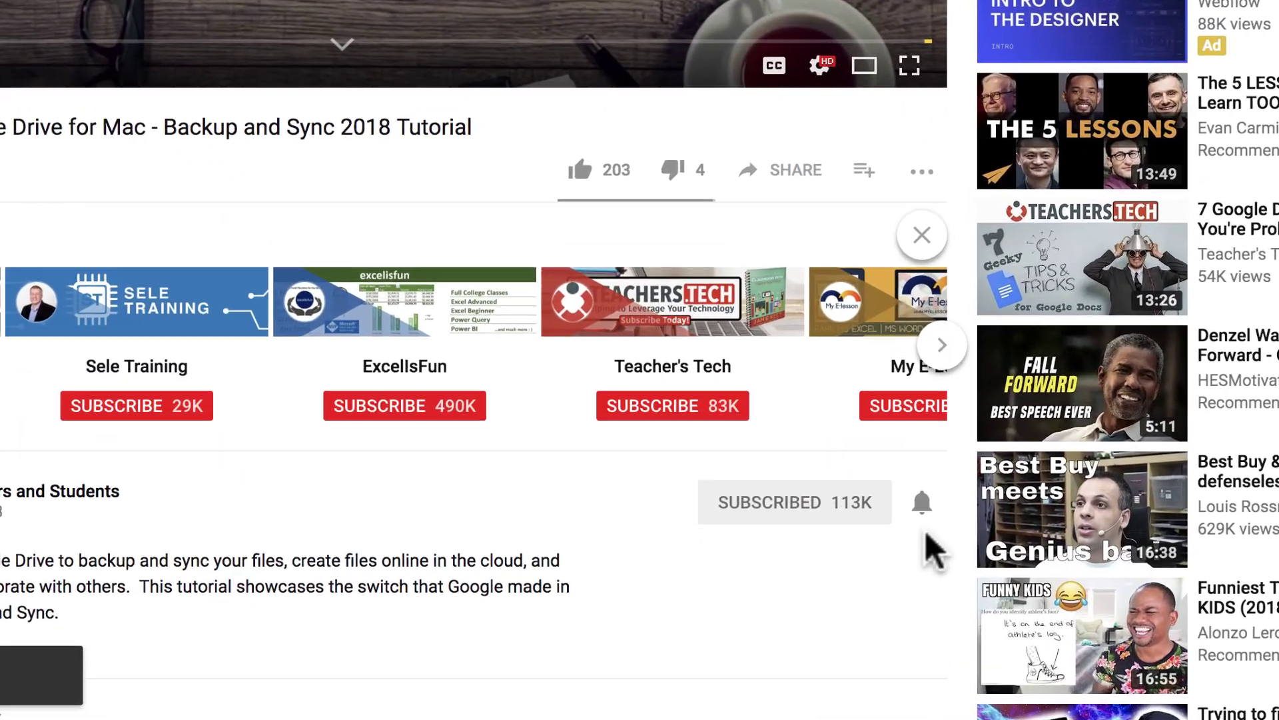